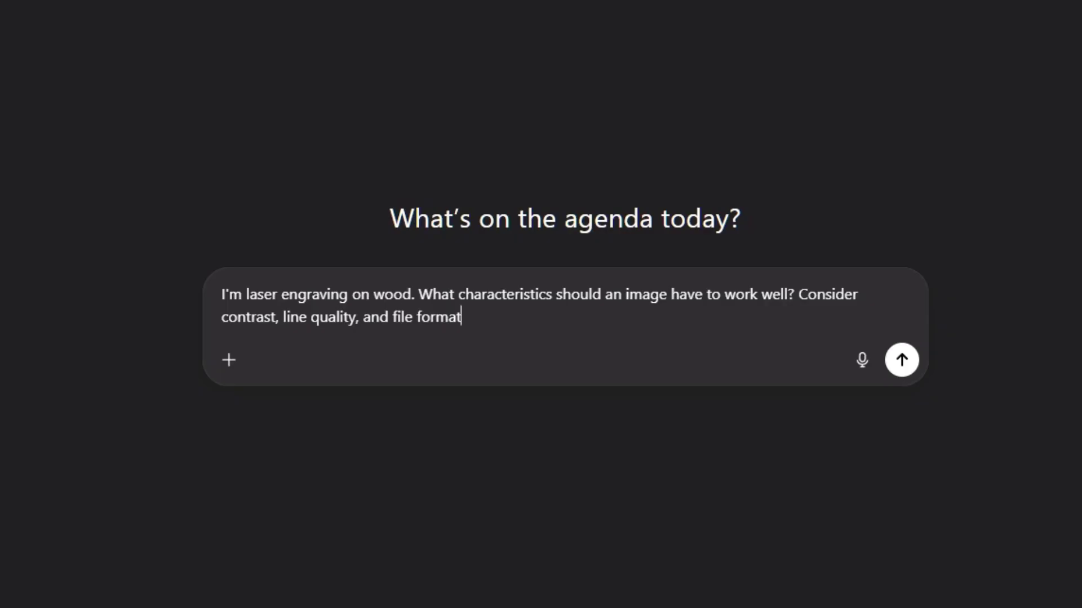
Step: Send the engraving image question, then request a concise vector line-art prompt with project-detail placeholders
{"action": "left_click", "coordinate": [901, 361]}
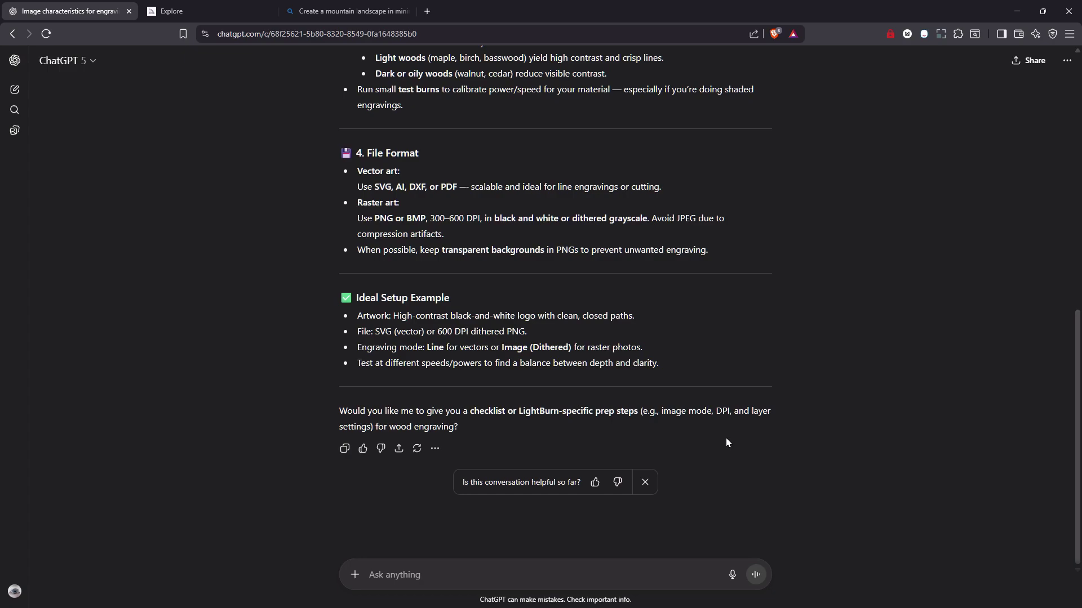
{"action": "type", "text": "Please use these guides to create "}
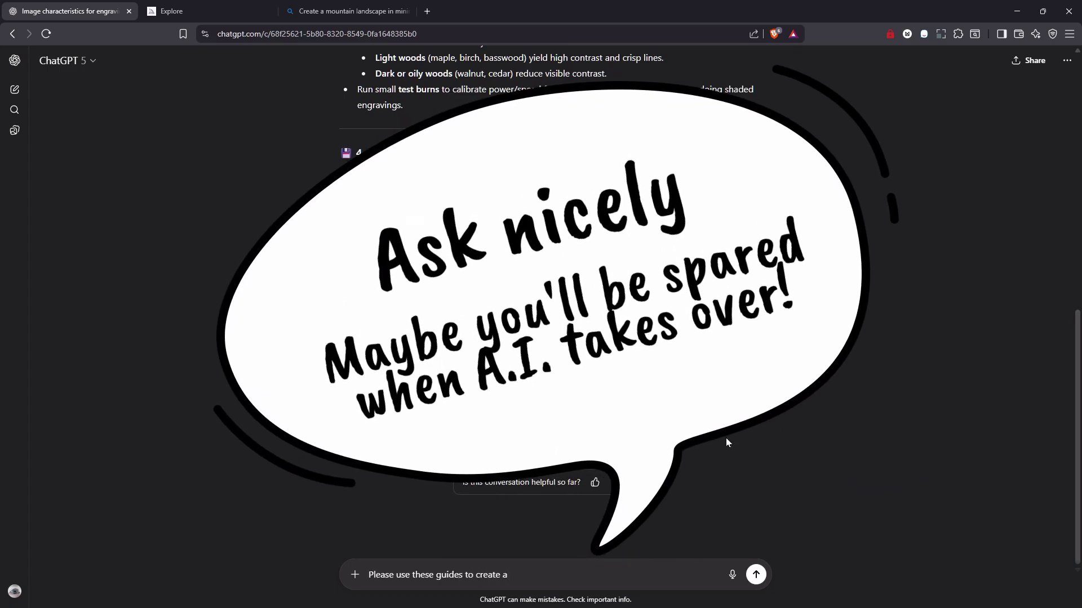
{"action": "type", "text": "a concic"}
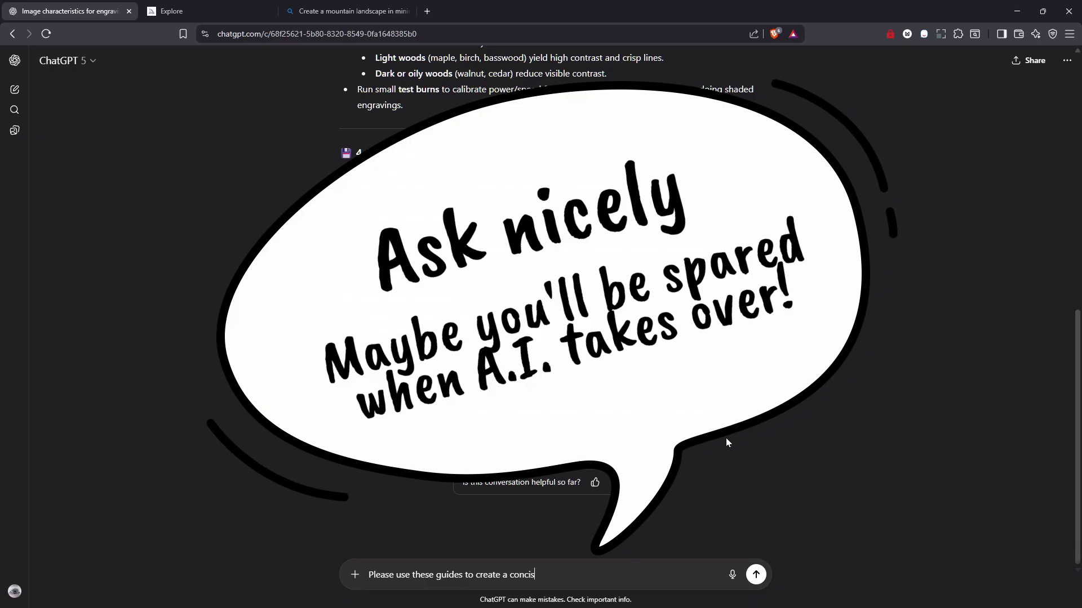
{"action": "key", "text": "BackSpace"}
{"action": "type", "text": "se"}
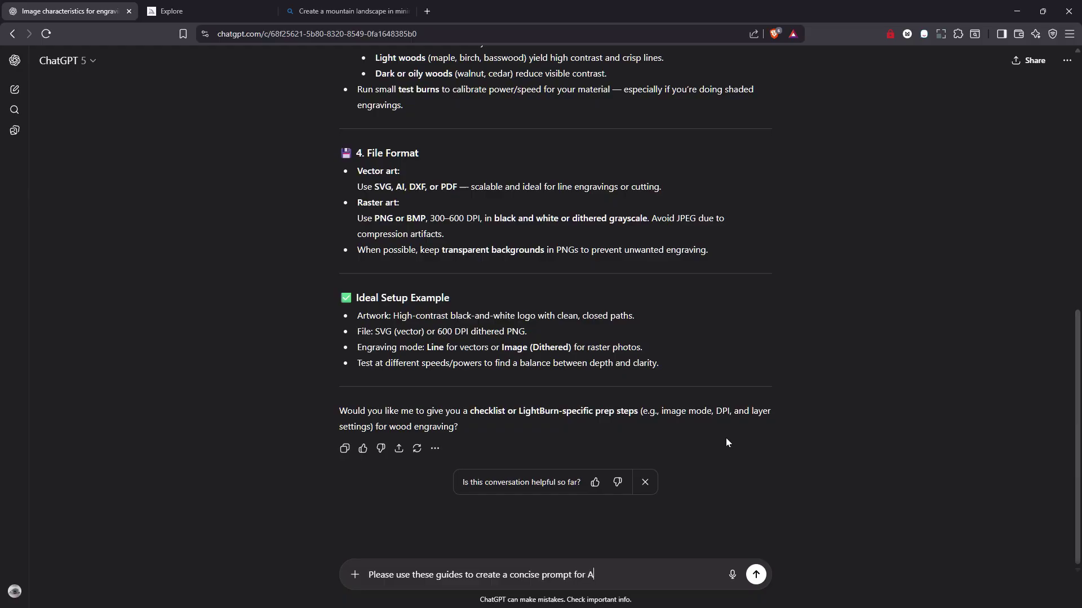
{"action": "type", "text": "prompt for AI image generation."}
{"action": "key", "text": "BackSpace"}
{"action": "key", "text": "BackSpace"}
{"action": "type", "text": "of vector style line art images. Provide placeholders for where I can add my spe"}
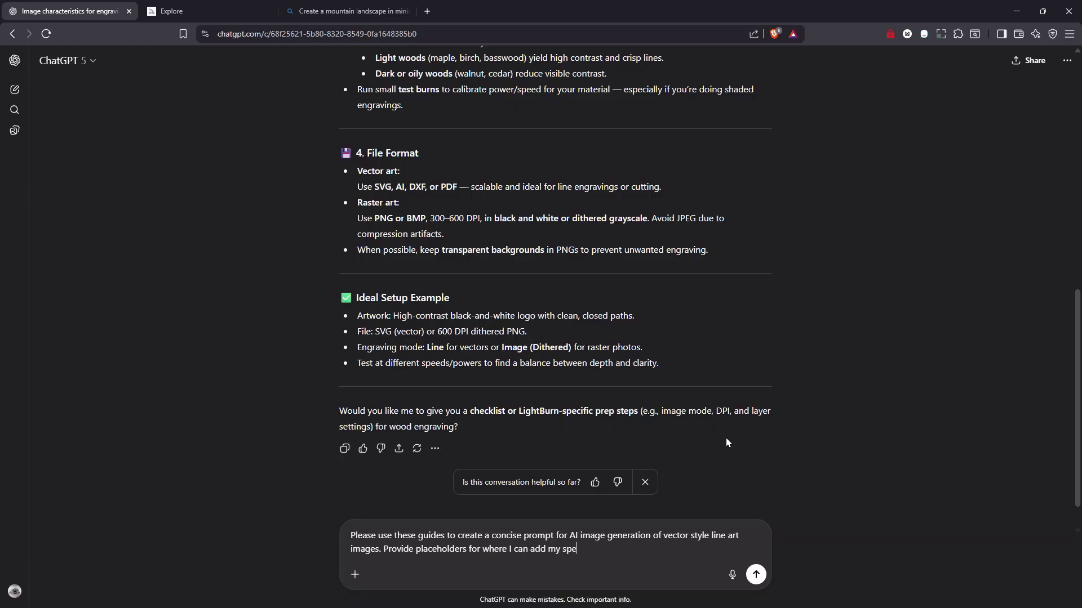
{"action": "type", "text": "cific project details."}
{"action": "key", "text": "Return"}
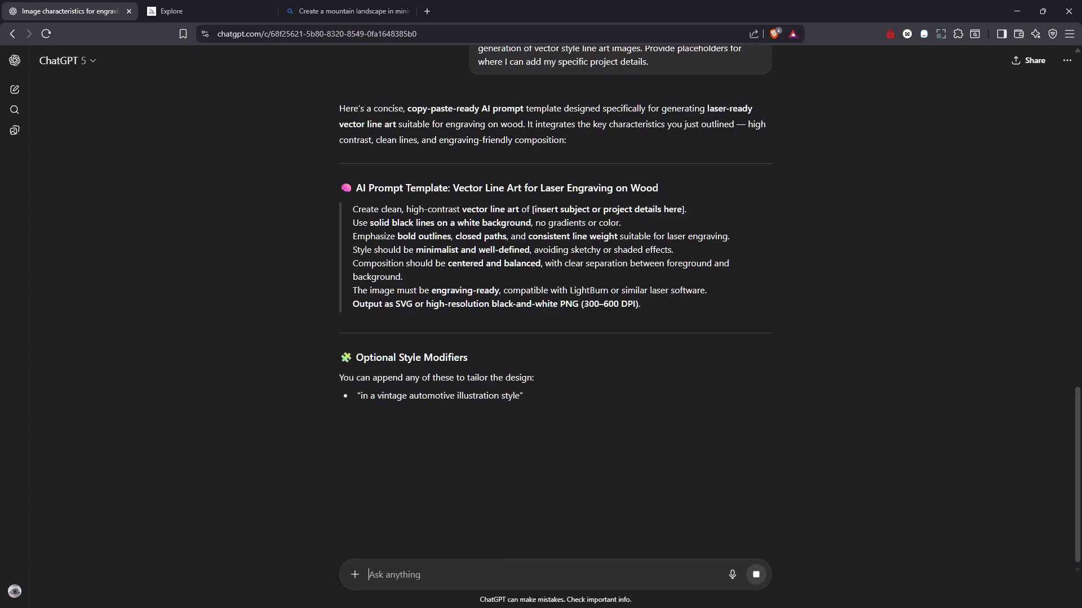
Step: Select the whole prompt template in ChatGPT's reply, from 'Create' to 'DPI).'
{"action": "left_click_drag", "start_coordinate": [353, 209], "coordinate": [643, 302]}
{"action": "key", "text": "ctrl+c"}
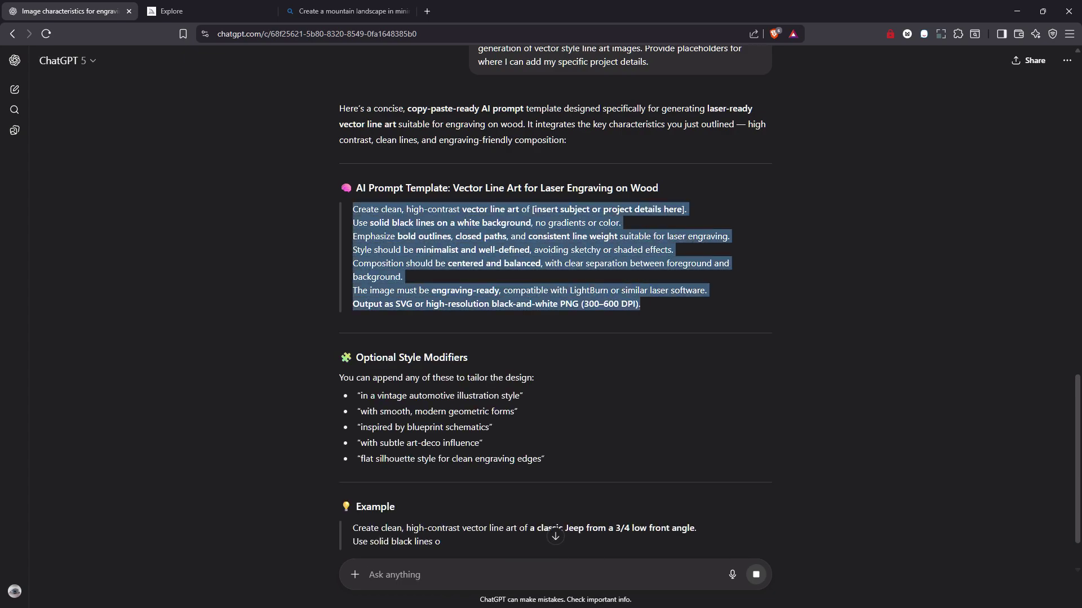
{"action": "left_click", "coordinate": [550, 340]}
{"action": "scroll", "coordinate": [550, 341], "scroll_direction": "down", "scroll_amount": 2}
{"action": "scroll", "coordinate": [365, 175], "scroll_direction": "up", "scroll_amount": 2}
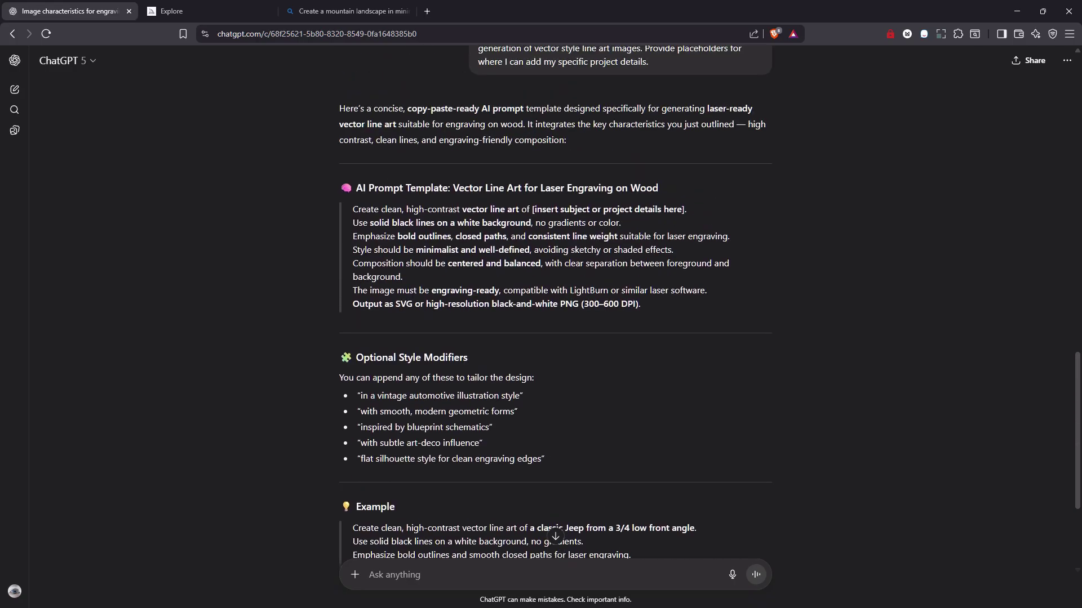
{"action": "left_click_drag", "start_coordinate": [352, 209], "coordinate": [650, 305]}
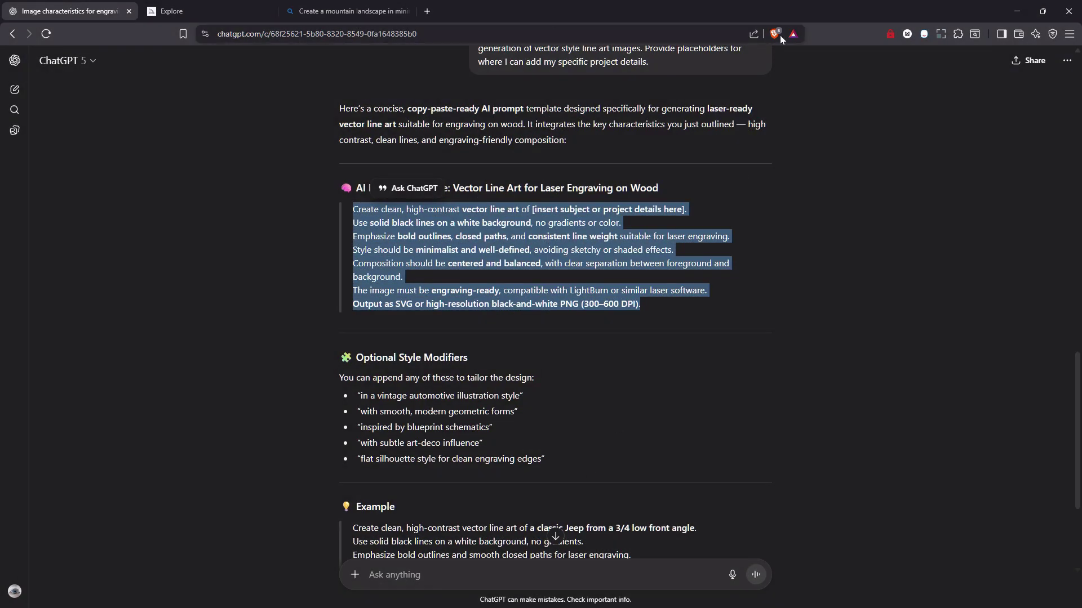
Step: Paste the template into Notepad and replace the placeholder with a low-angle front 3/4 Japanese sports car
{"action": "key", "text": "ctrl+v"}
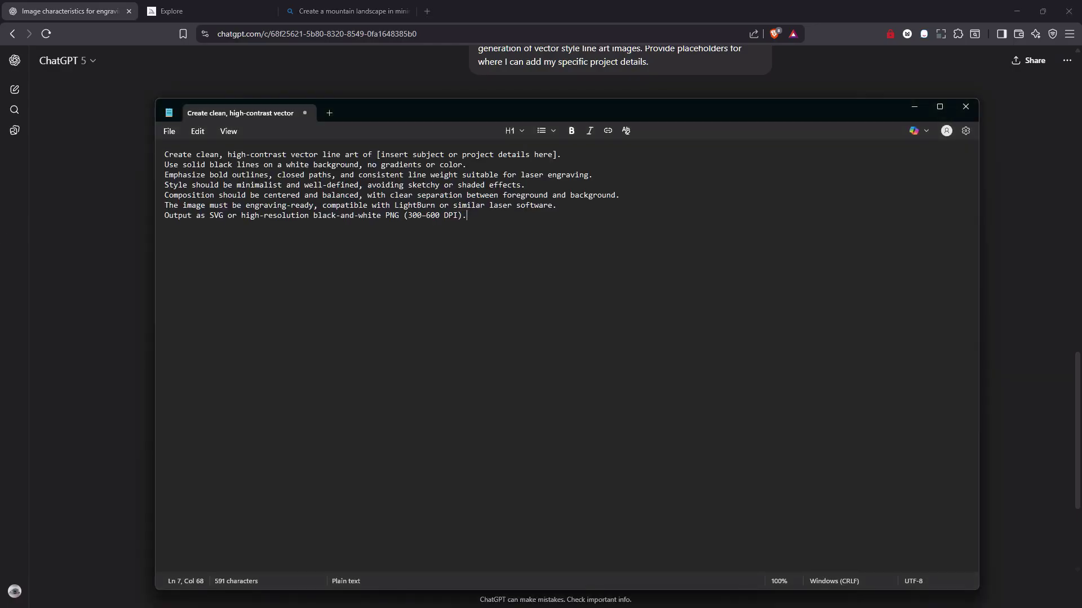
{"action": "left_click", "coordinate": [345, 154]}
{"action": "left_click", "coordinate": [556, 154]}
{"action": "left_click", "coordinate": [364, 154], "text": "shift"}
{"action": "key", "text": "shift+Right"}
{"action": "key", "text": "shift+Right"}
{"action": "key", "text": "shift+Right"}
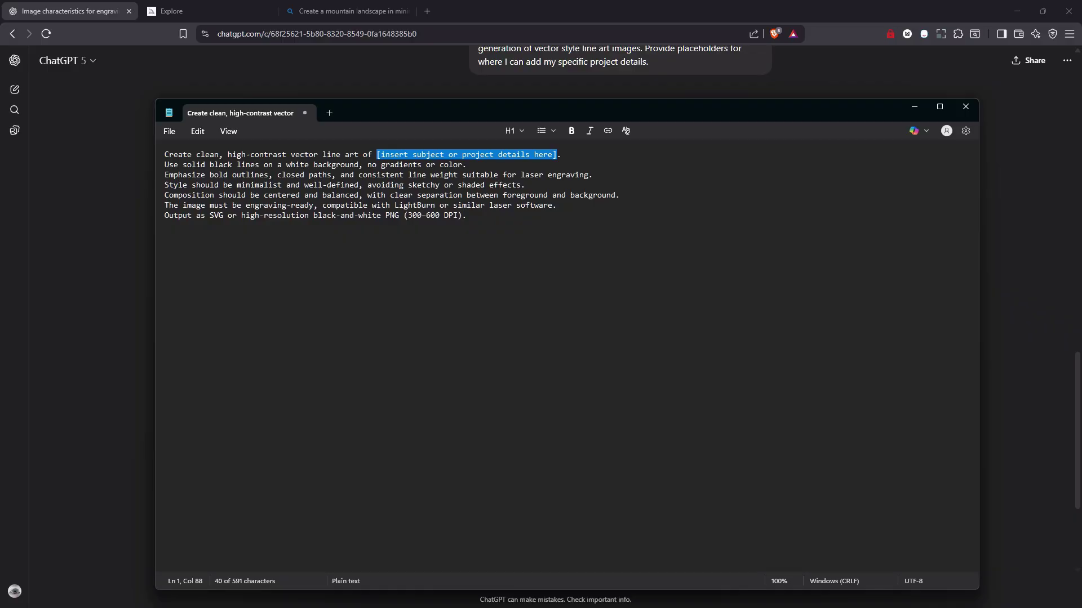
{"action": "type", "text": "fron"}
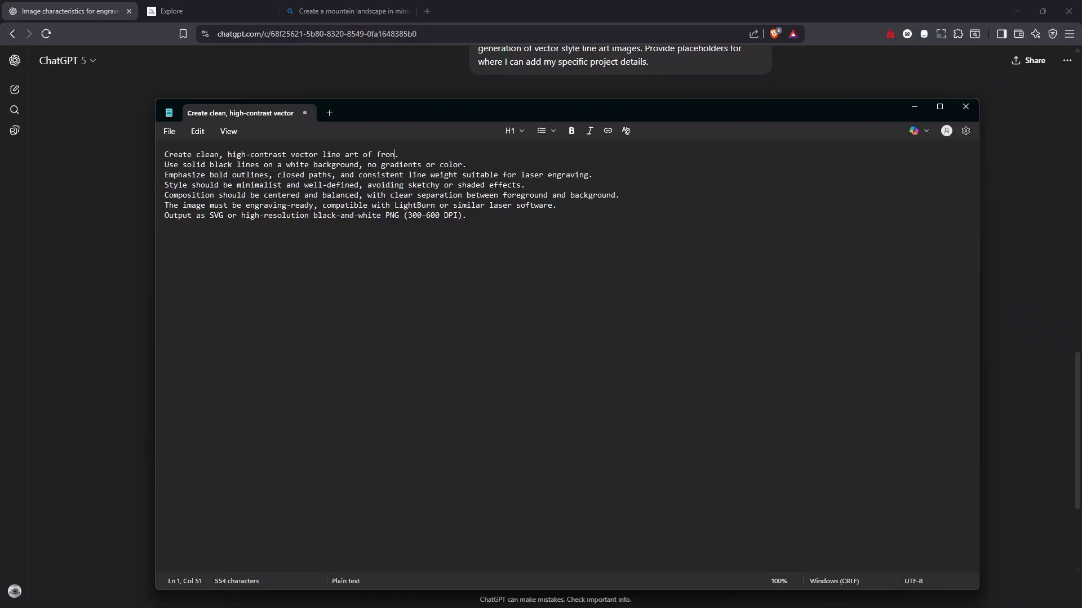
{"action": "type", "text": "t 3/4 pri"}
{"action": "type", "text": "fle"}
{"action": "key", "text": "BackSpace"}
{"action": "key", "text": "BackSpace"}
{"action": "key", "text": "BackSpace"}
{"action": "key", "text": "BackSpace"}
{"action": "type", "text": "ofile shot of"}
{"action": "type", "text": " a Japanes"}
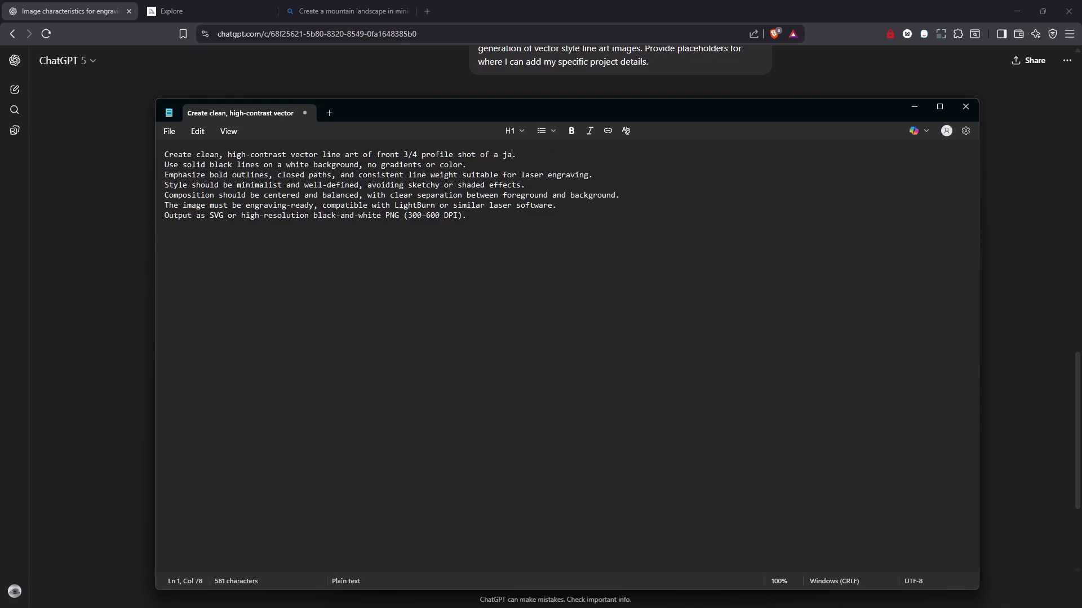
{"action": "type", "text": "e sports car"}
{"action": "type", "text": " taken at a low a"}
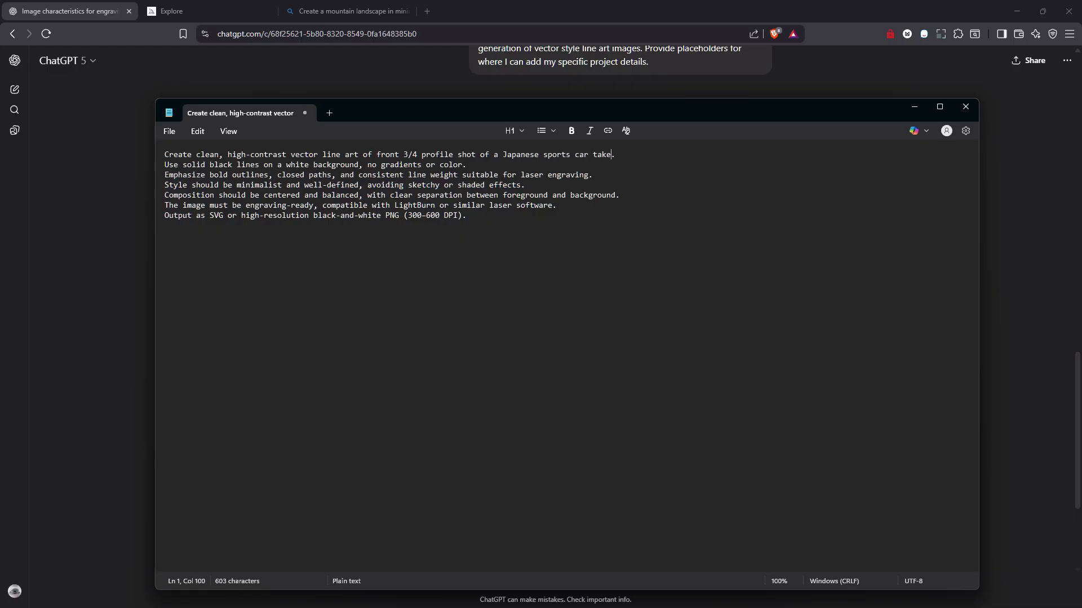
{"action": "type", "text": "ngle"}
Step: Add the line 'Line art cross hatch is okay.' and select the entire prompt
{"action": "key", "text": "Down"}
{"action": "type", "text": "Line art cross hatch is okay."}
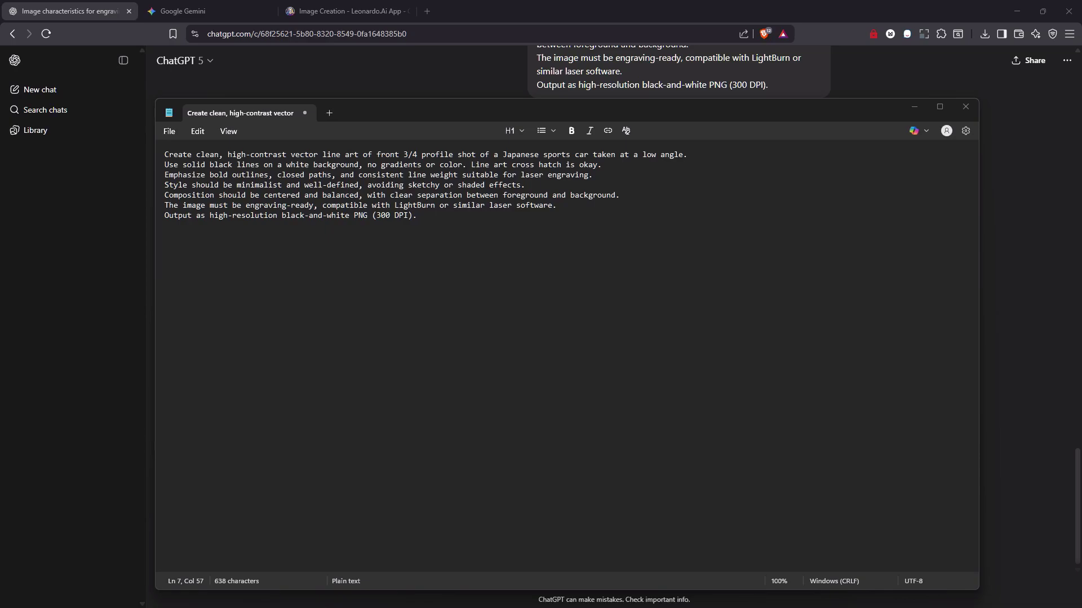
{"action": "key", "text": "ctrl+a"}
{"action": "key", "text": "ctrl+c"}
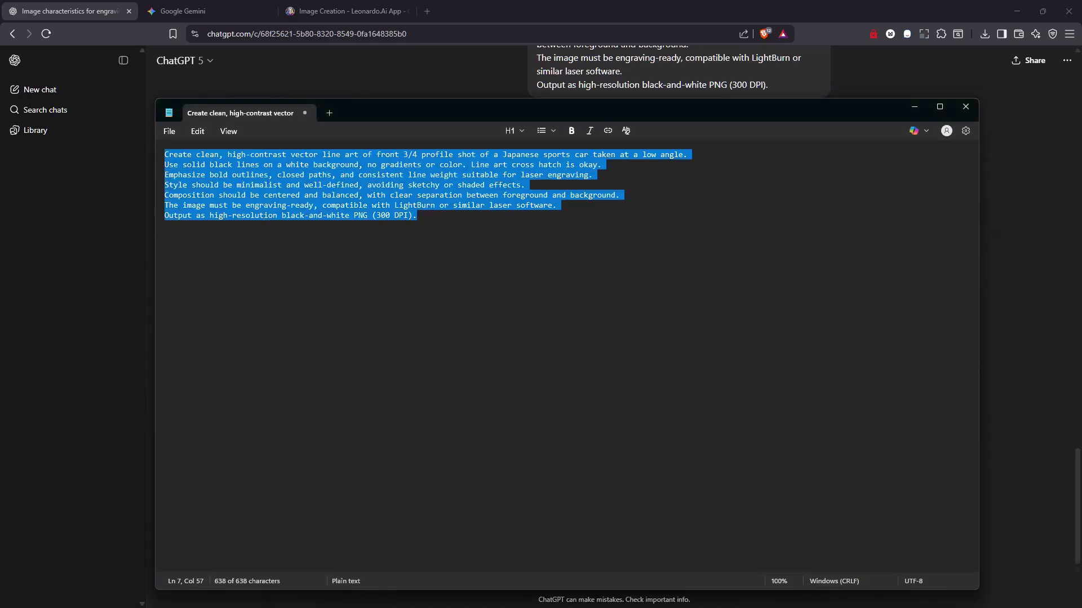
Step: Paste and send the Japanese sports car prompt in a new ChatGPT chat
{"action": "left_click", "coordinate": [58, 14]}
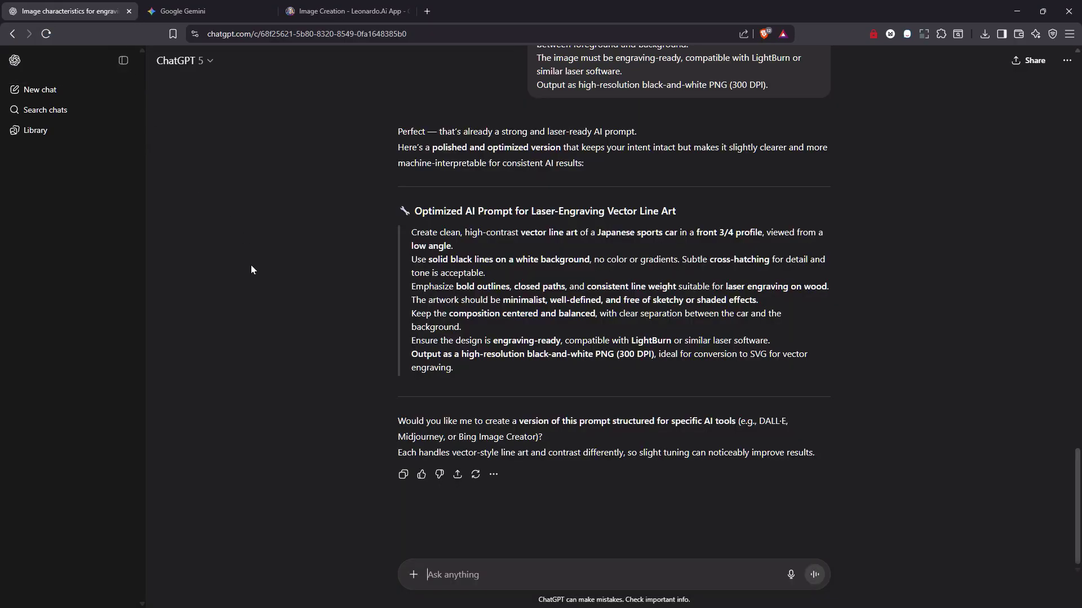
{"action": "left_click", "coordinate": [124, 61]}
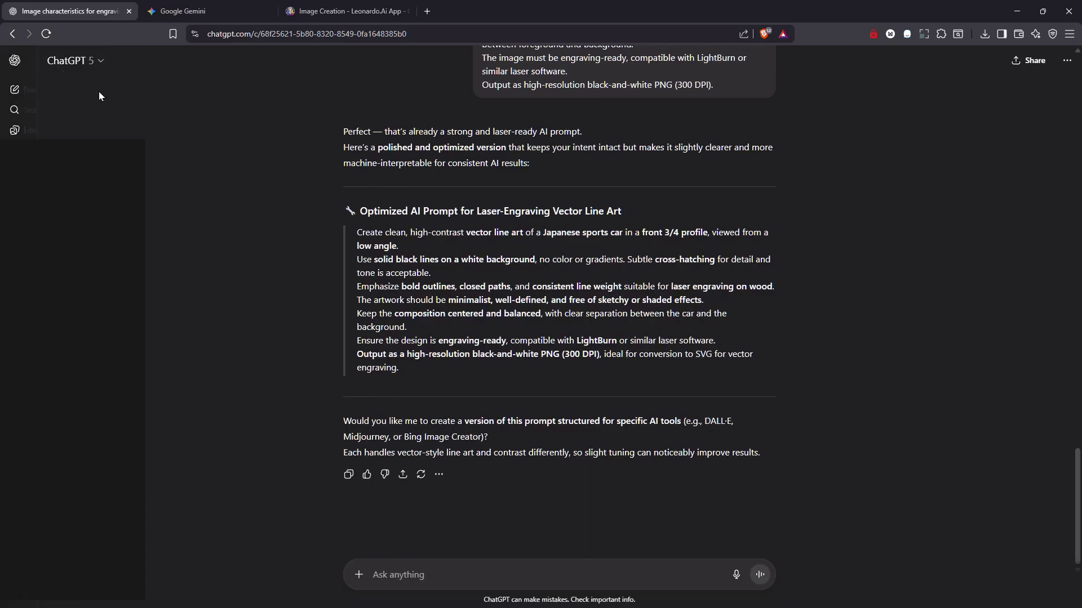
{"action": "left_click", "coordinate": [14, 90]}
{"action": "key", "text": "ctrl+v"}
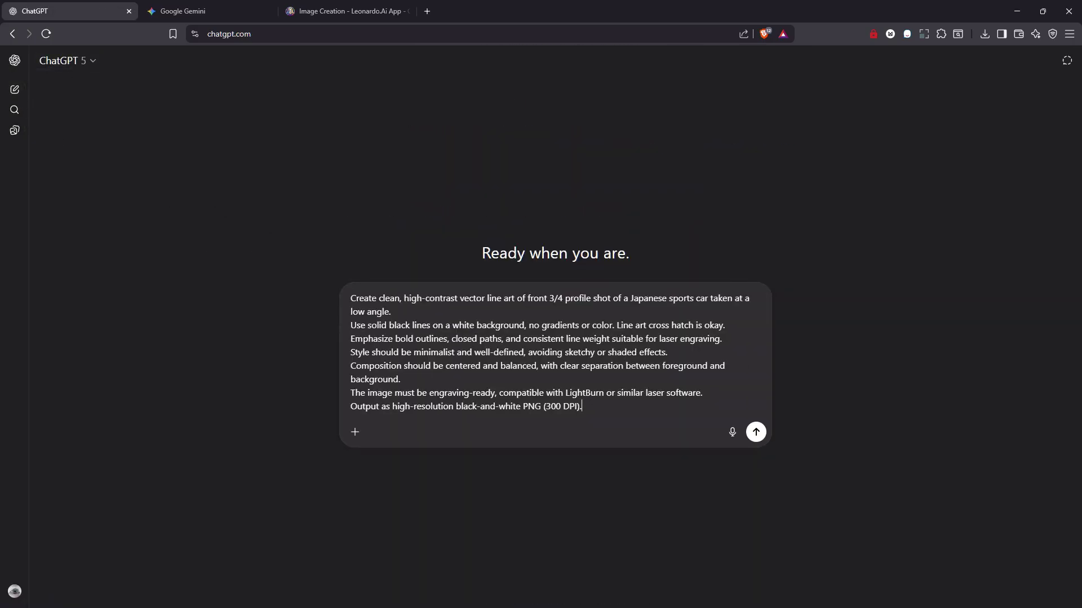
{"action": "left_click", "coordinate": [755, 437]}
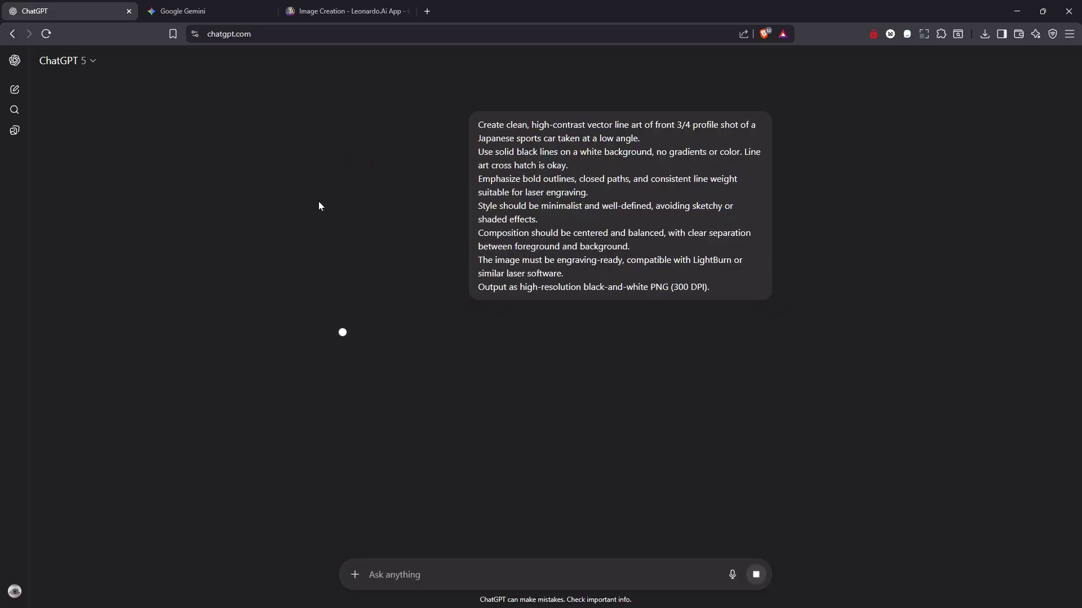
Step: Paste and submit the same sports car prompt in Google Gemini
{"action": "left_click", "coordinate": [206, 13]}
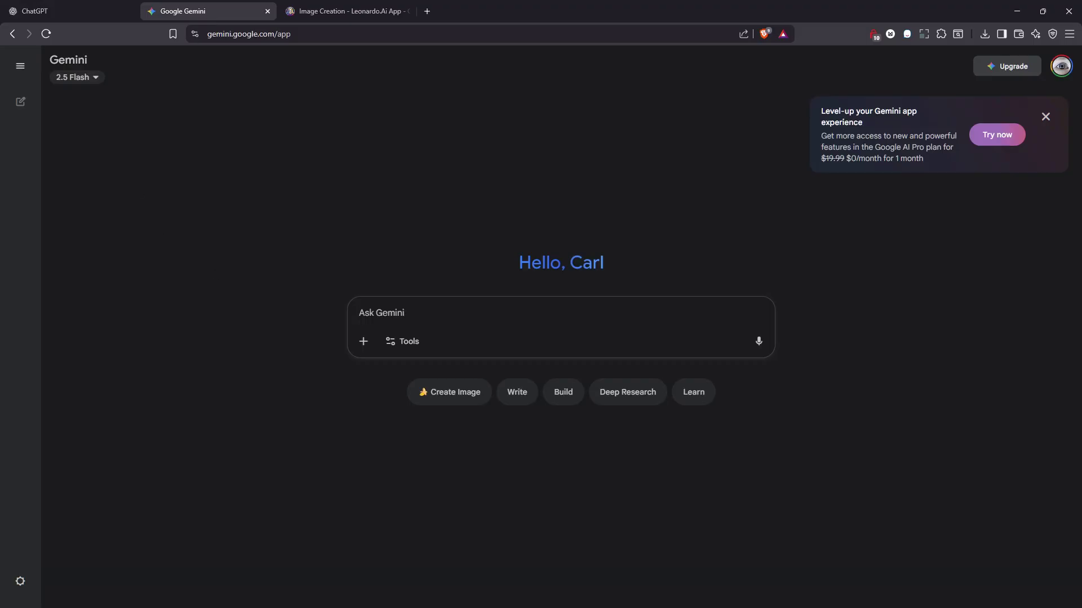
{"action": "type", "text": "Use solid black lines on a white background, no gradients or color. Line art cross hatch is okay. Emphasize bold outlines, closed paths, and consistent line weight suitable for laser engraving. Style should be minimalist and well-defined, avoiding sketchy or shaded effects. Composition should be centered and balanced, with clear separation between foreground and background. The image must be engraving-ready, compatible with LightBurn or similar laser software. Output as high-resolution black-and-white PNG (300 DPI)."}
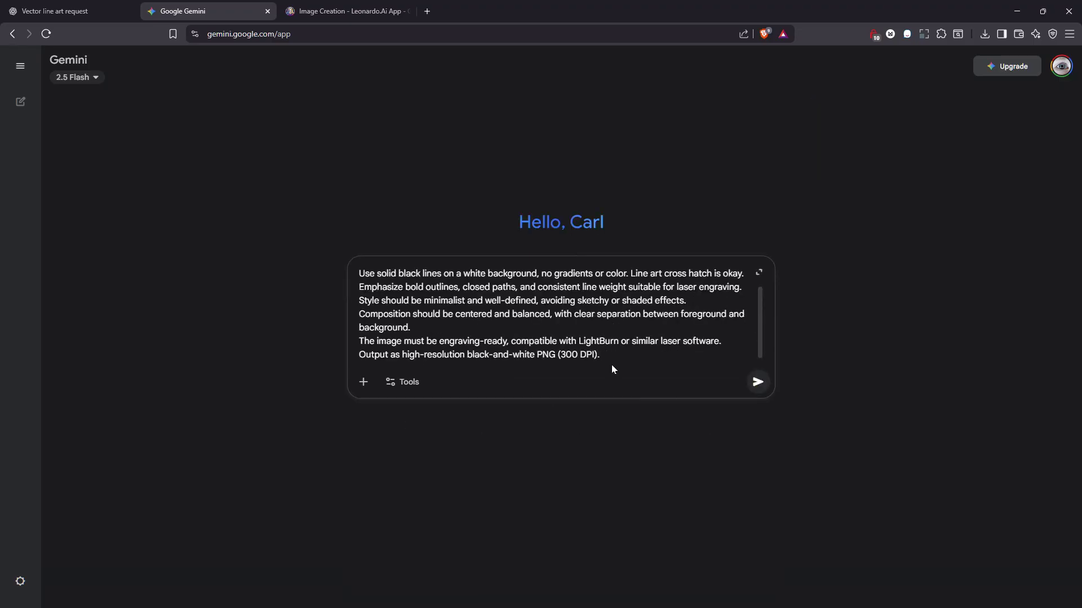
{"action": "key", "text": "Return"}
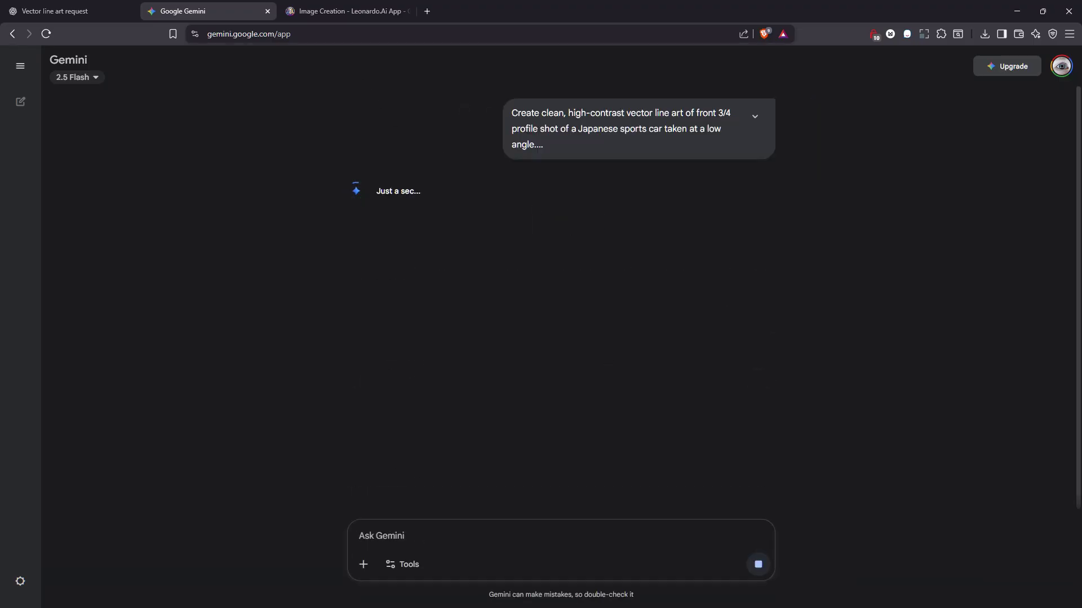
{"action": "left_click", "coordinate": [323, 12]}
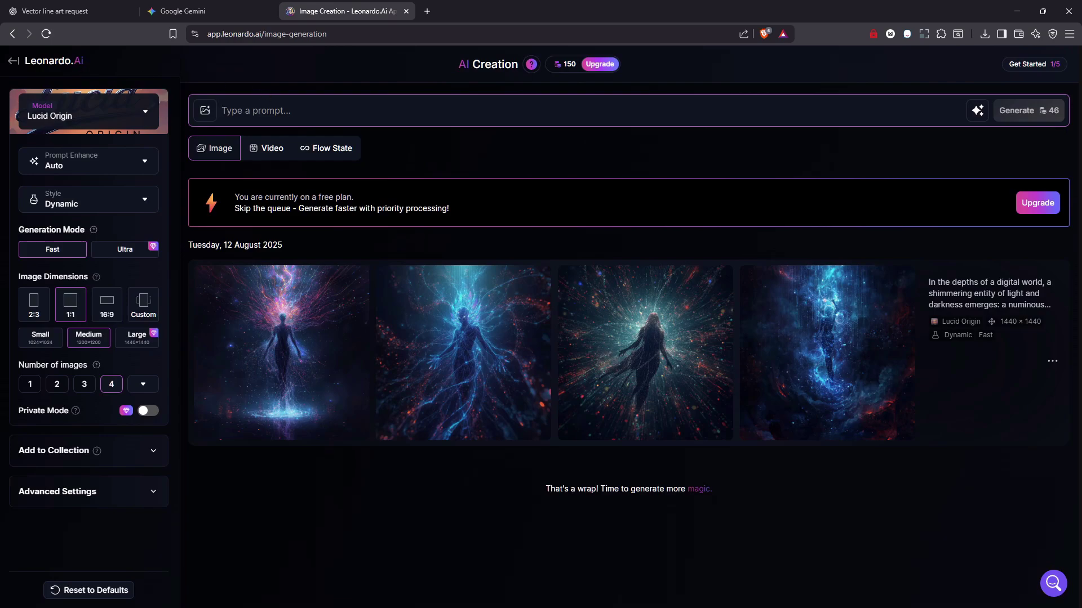
Step: Paste the sports car prompt into Leonardo.Ai and generate four images
{"action": "key", "text": "ctrl+v"}
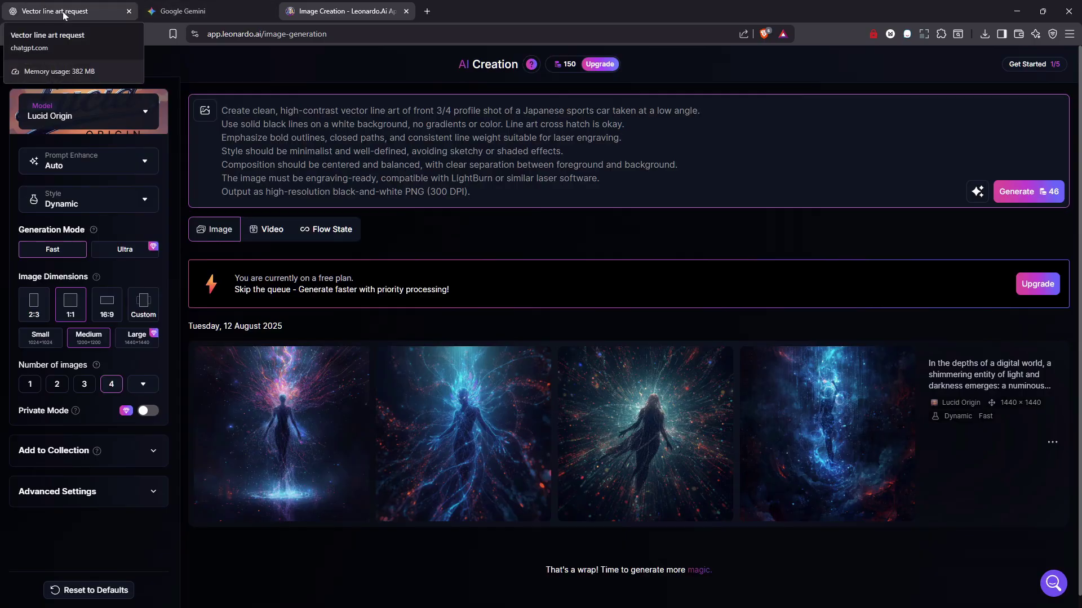
{"action": "left_click", "coordinate": [1021, 192]}
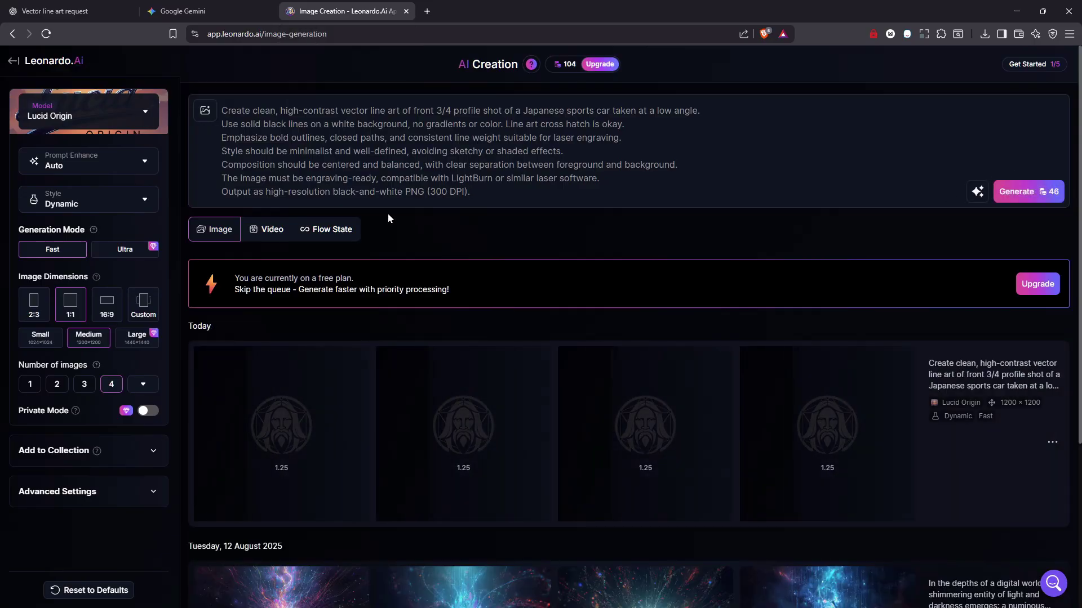
Step: Check ChatGPT's still-rendering car image, then view Gemini's finished line drawing
{"action": "left_click", "coordinate": [74, 11]}
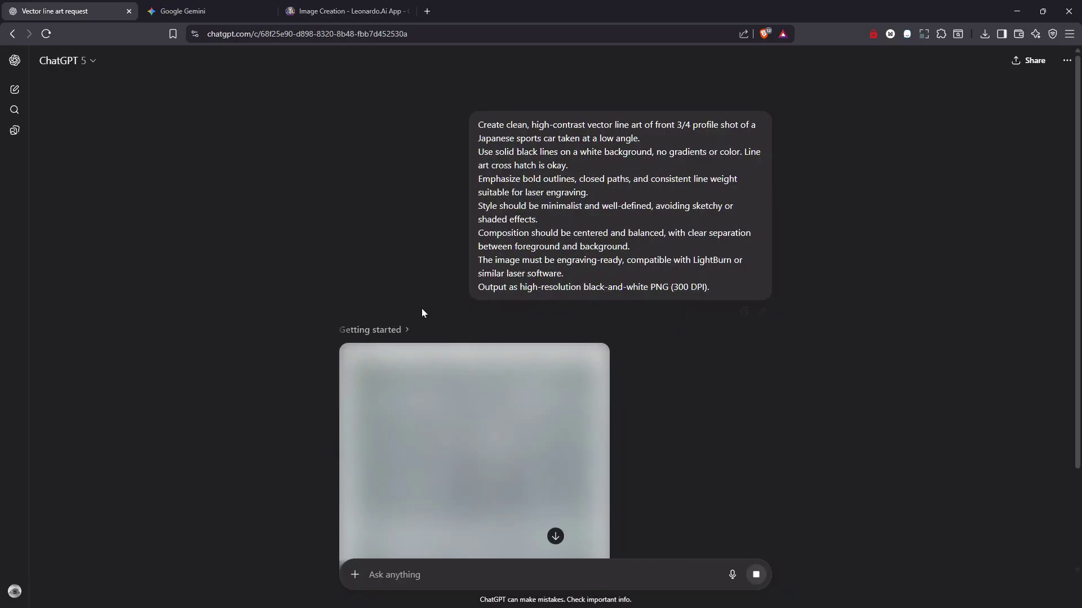
{"action": "scroll", "coordinate": [421, 313], "scroll_direction": "down", "scroll_amount": 2}
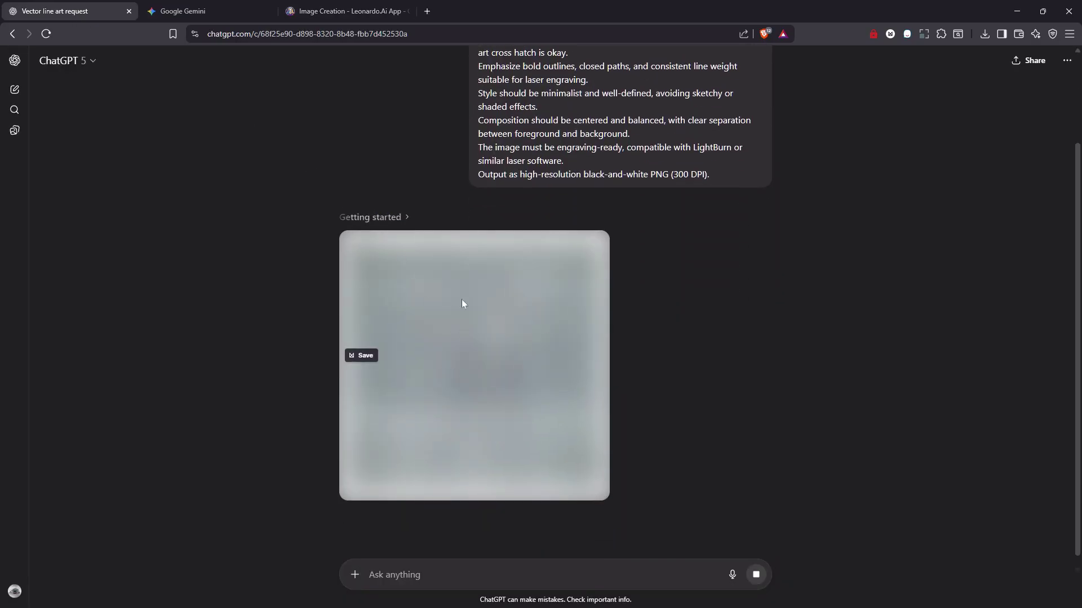
{"action": "left_click", "coordinate": [204, 12]}
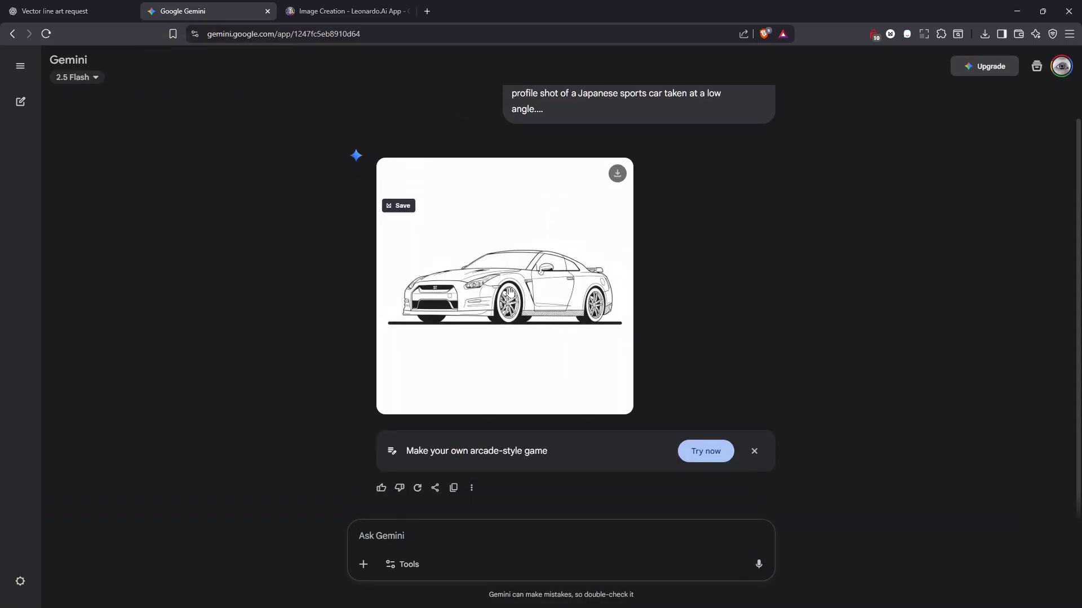
Step: Enlarge and close Gemini's car line drawing, then go to Leonardo.Ai's generation page
{"action": "left_click", "coordinate": [559, 365]}
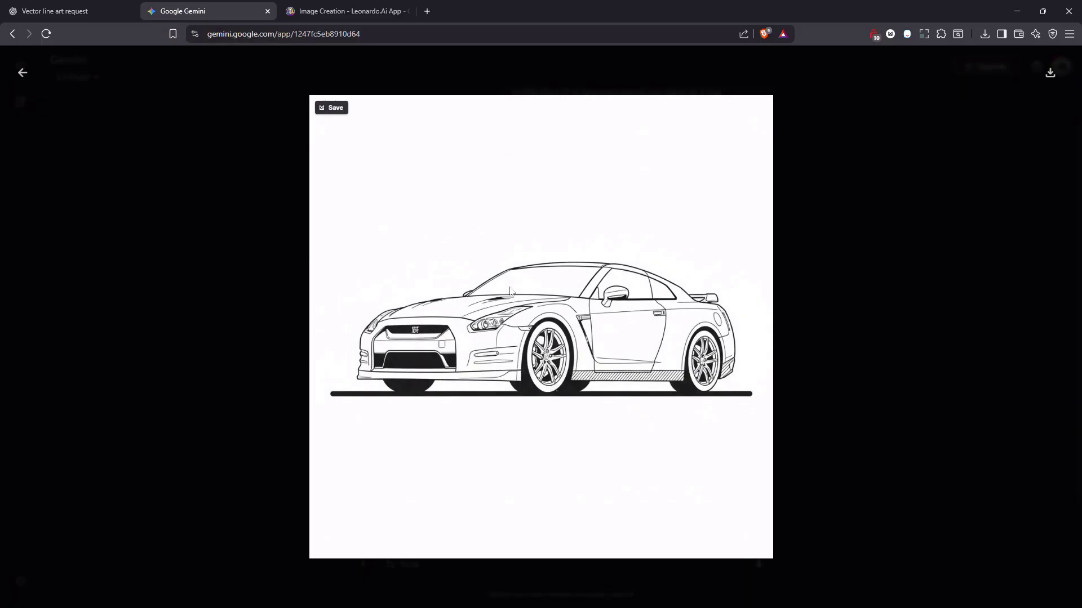
{"action": "left_click", "coordinate": [810, 295]}
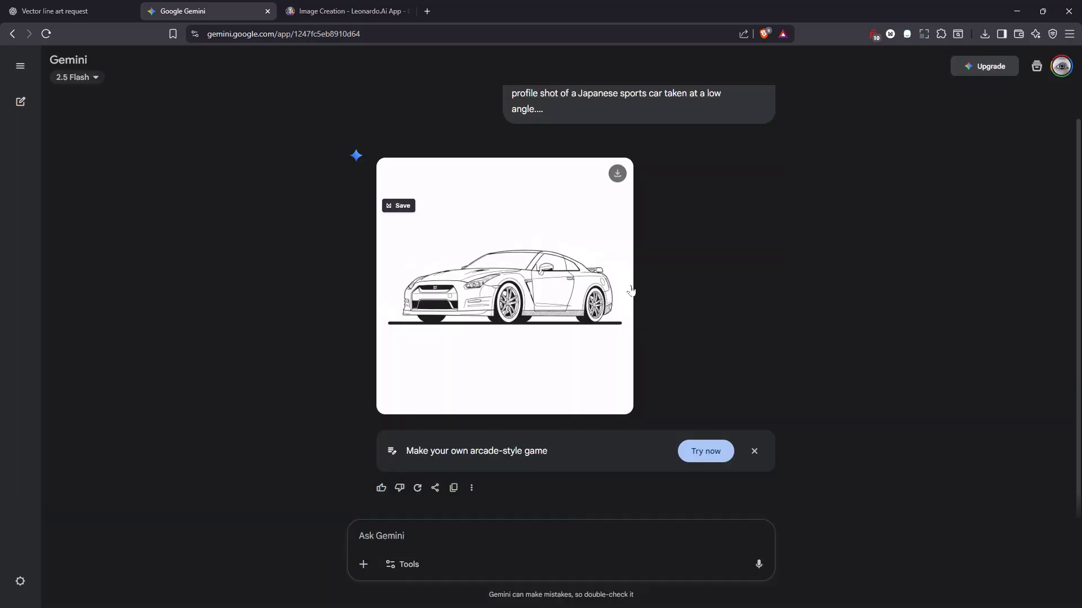
{"action": "left_click", "coordinate": [342, 15]}
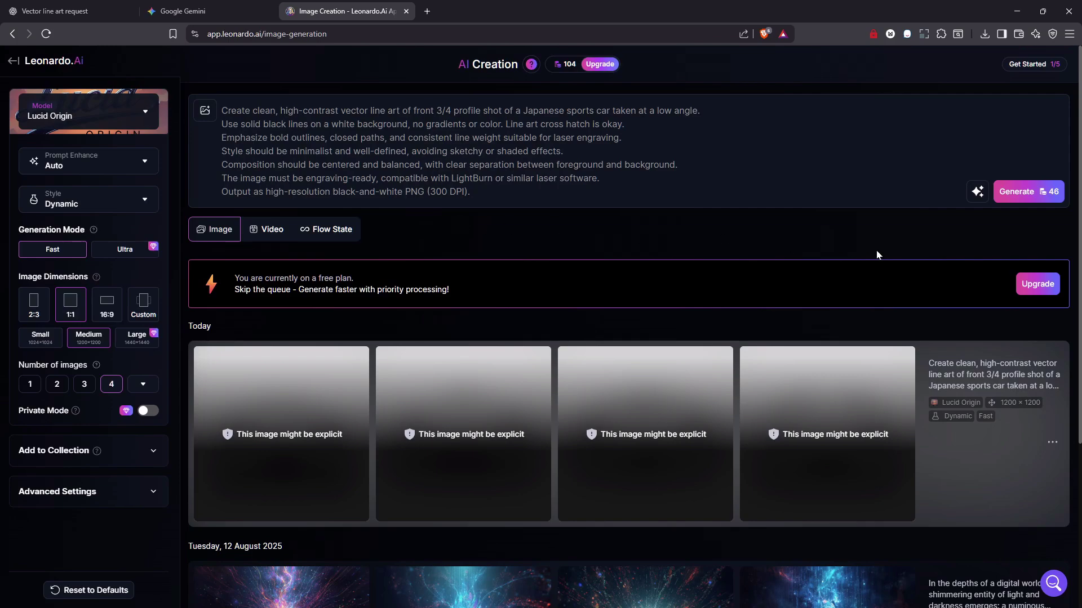
Step: Open the first Leonardo.Ai car drawing full size and compare it with the second
{"action": "scroll", "coordinate": [668, 277], "scroll_direction": "down", "scroll_amount": 4}
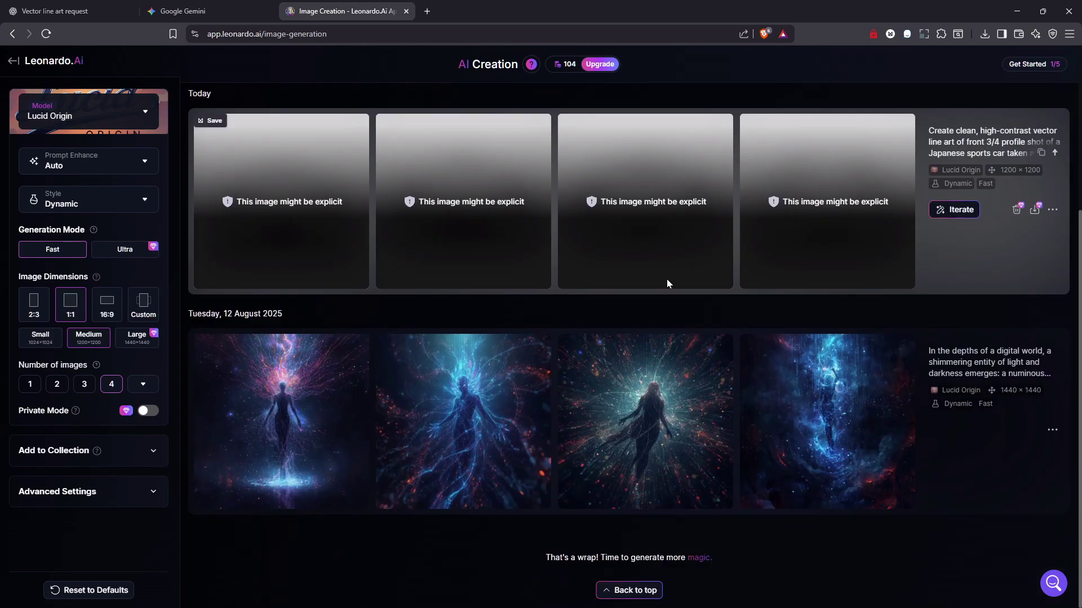
{"action": "scroll", "coordinate": [667, 279], "scroll_direction": "up", "scroll_amount": 1}
{"action": "scroll", "coordinate": [667, 279], "scroll_direction": "up", "scroll_amount": 1}
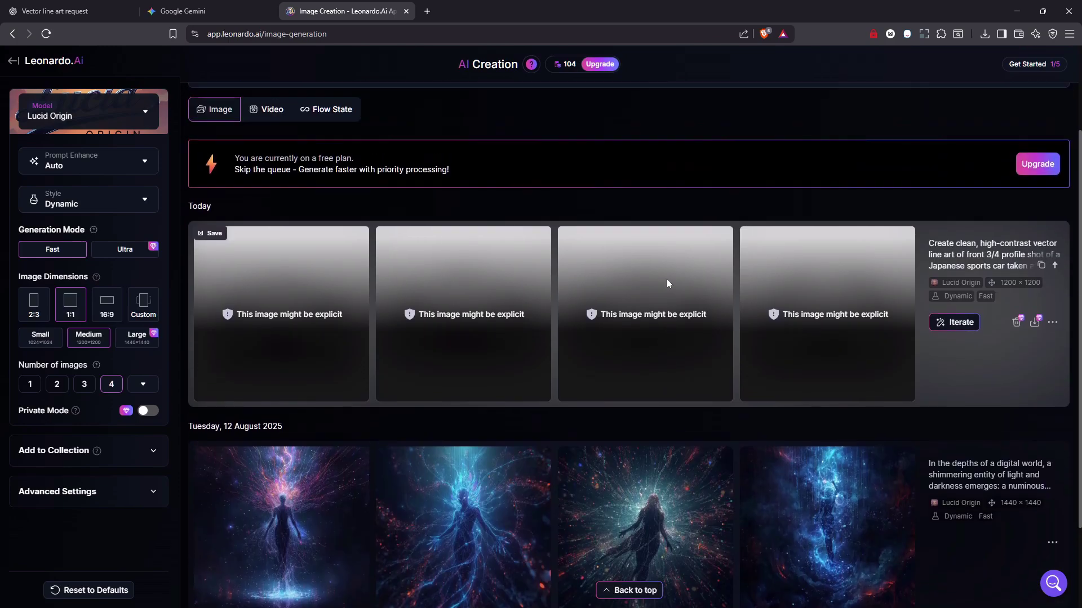
{"action": "scroll", "coordinate": [667, 279], "scroll_direction": "up", "scroll_amount": 2}
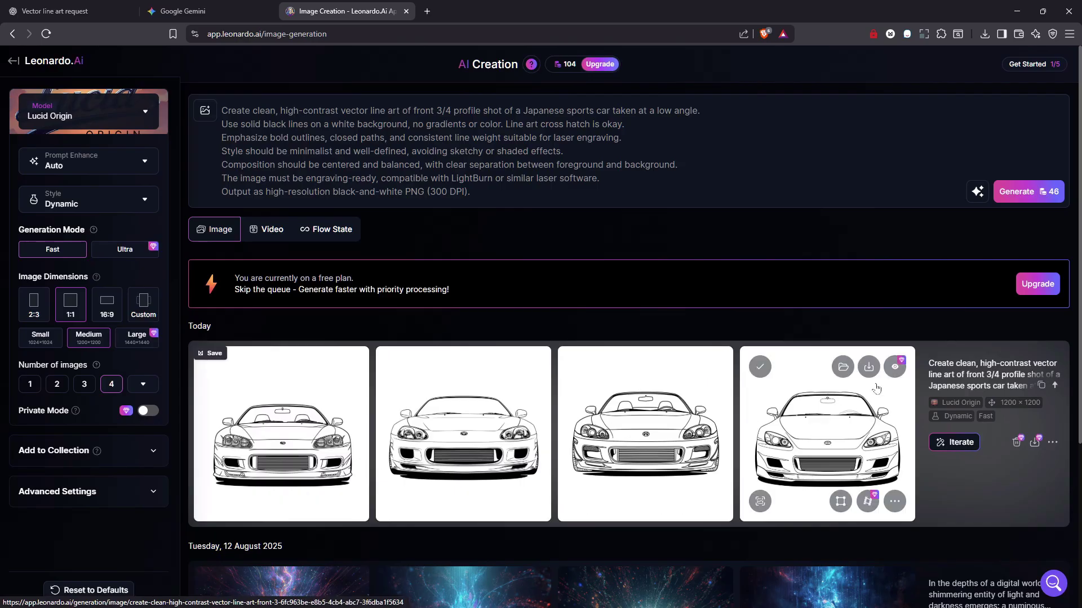
{"action": "left_click", "coordinate": [289, 432]}
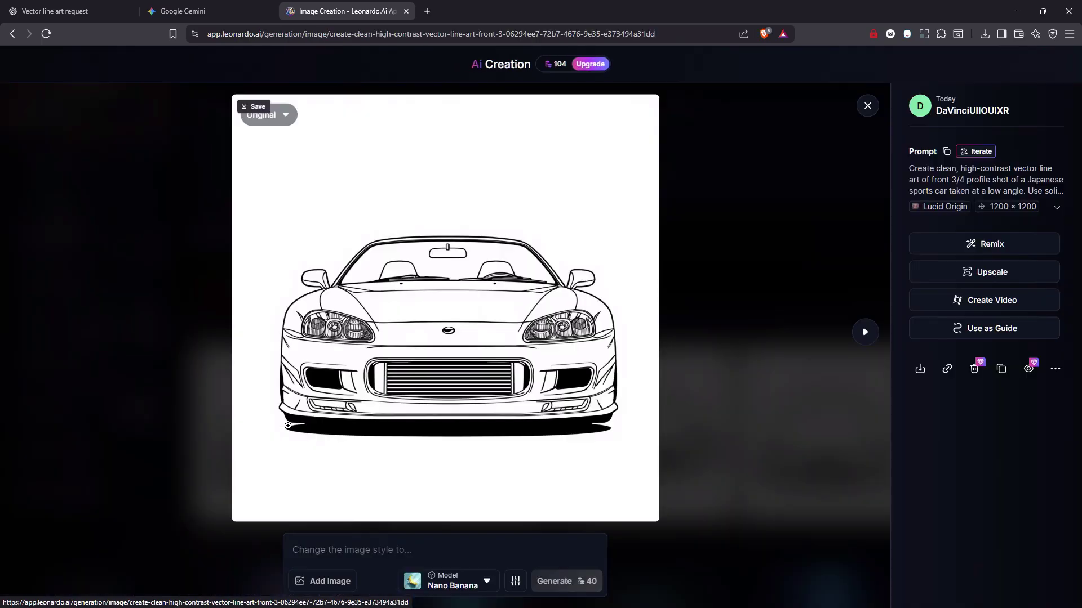
{"action": "left_click", "coordinate": [866, 336]}
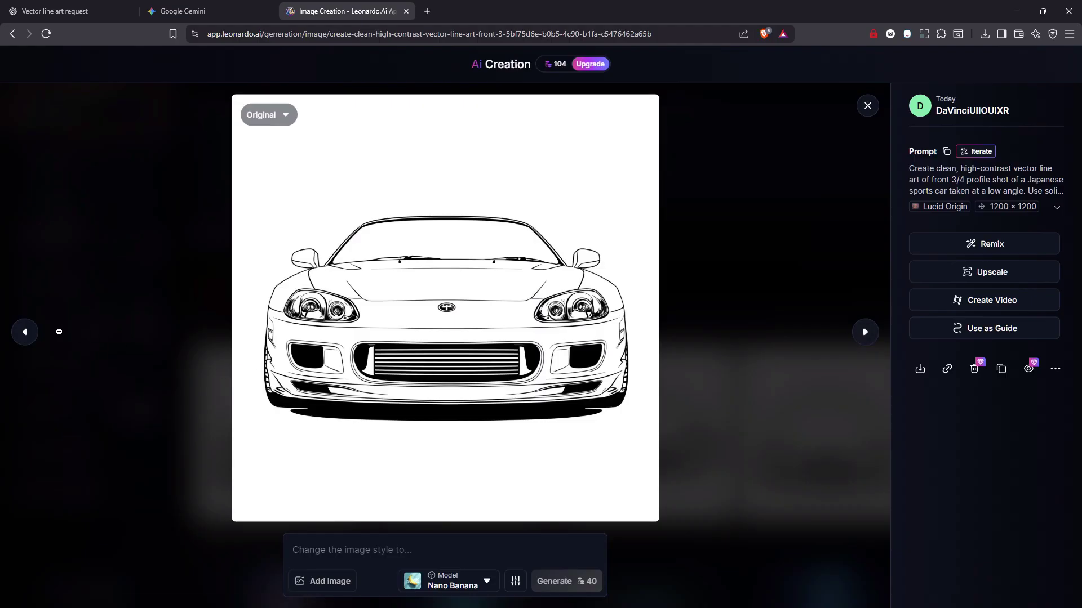
{"action": "left_click", "coordinate": [24, 333]}
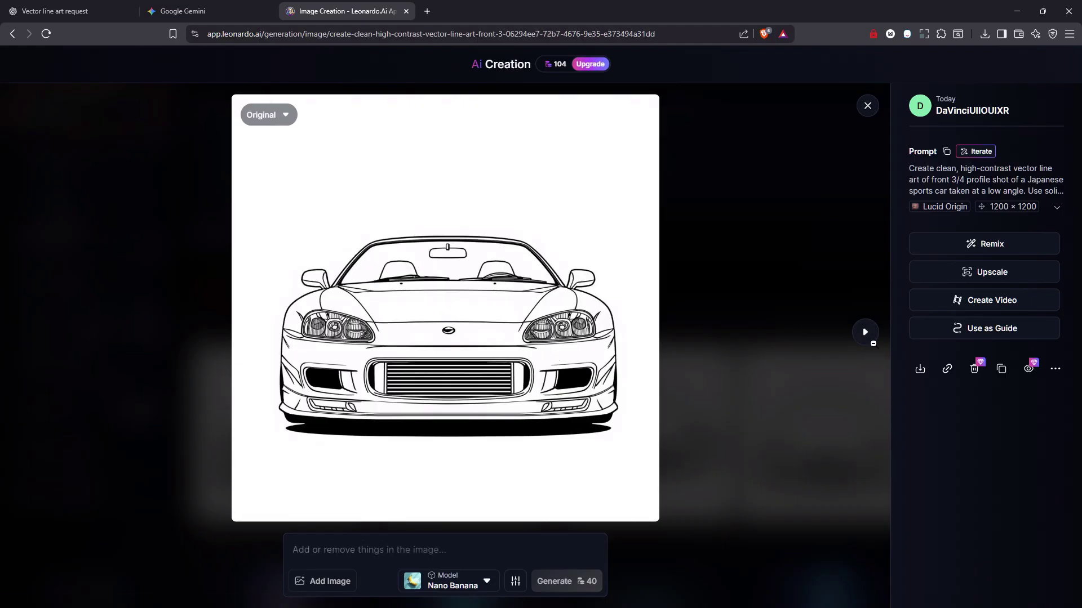
{"action": "left_click", "coordinate": [866, 337]}
Step: Browse the third and fourth car drawings, zoom in for detail, then close the viewer
{"action": "left_click", "coordinate": [866, 336]}
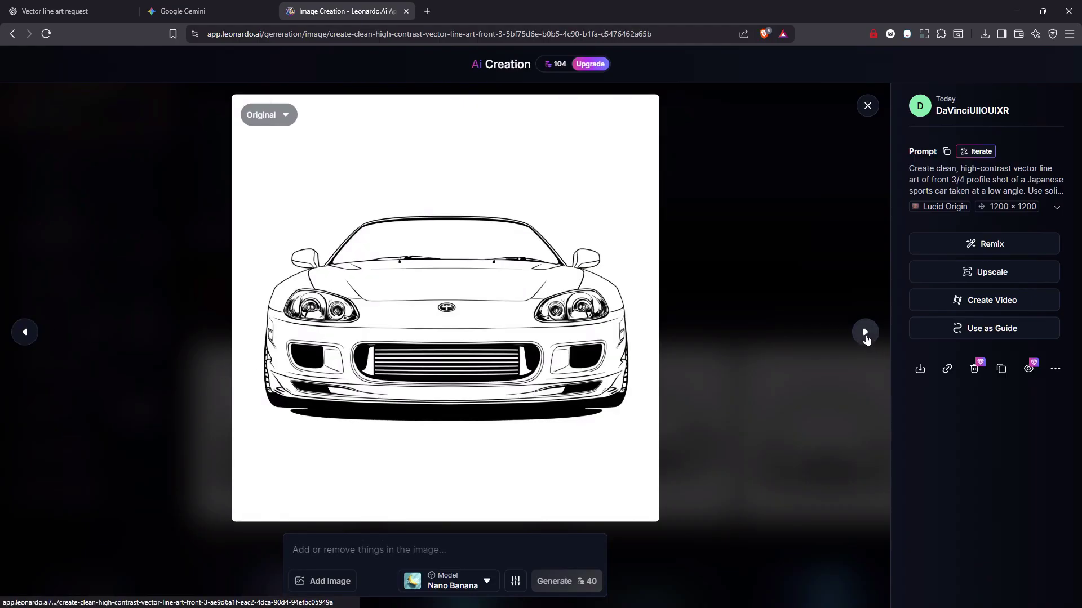
{"action": "left_click", "coordinate": [866, 337]}
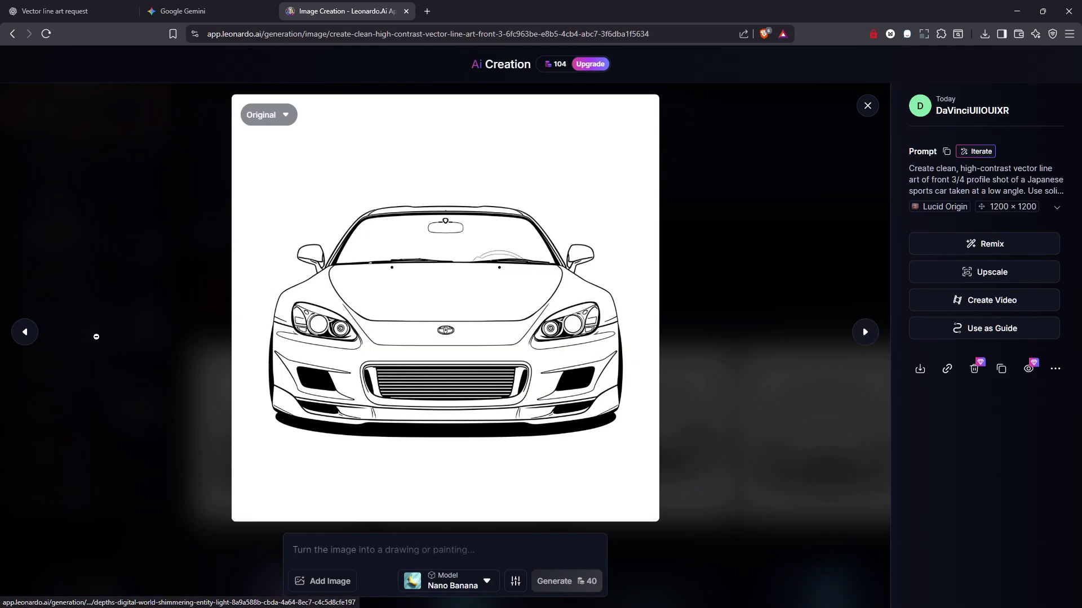
{"action": "left_click", "coordinate": [24, 333]}
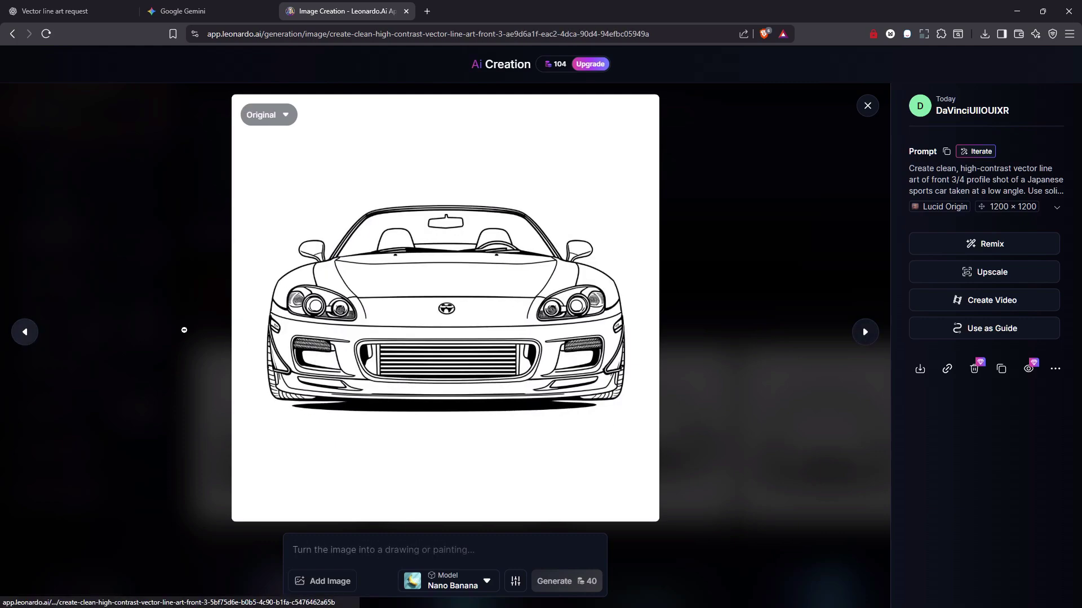
{"action": "left_click", "coordinate": [864, 333]}
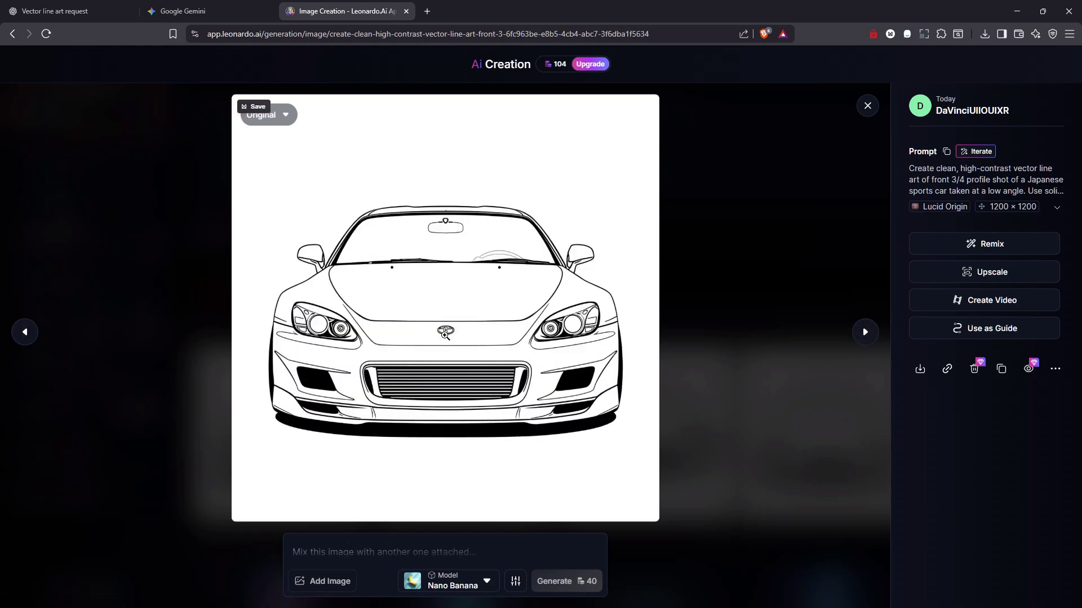
{"action": "left_click", "coordinate": [424, 338]}
{"action": "key", "text": "Escape"}
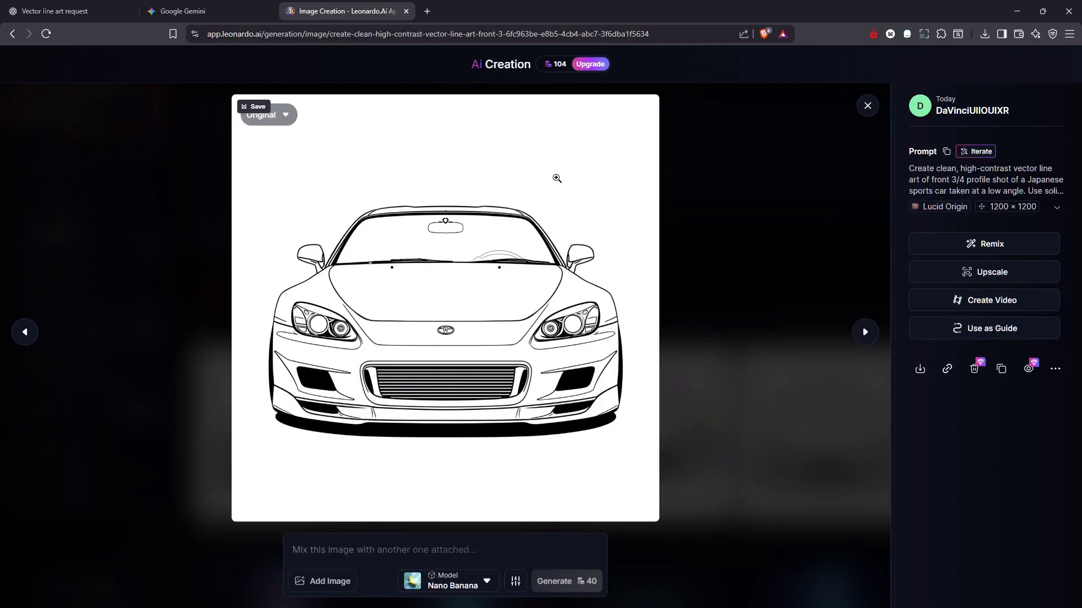
{"action": "key", "text": "Escape"}
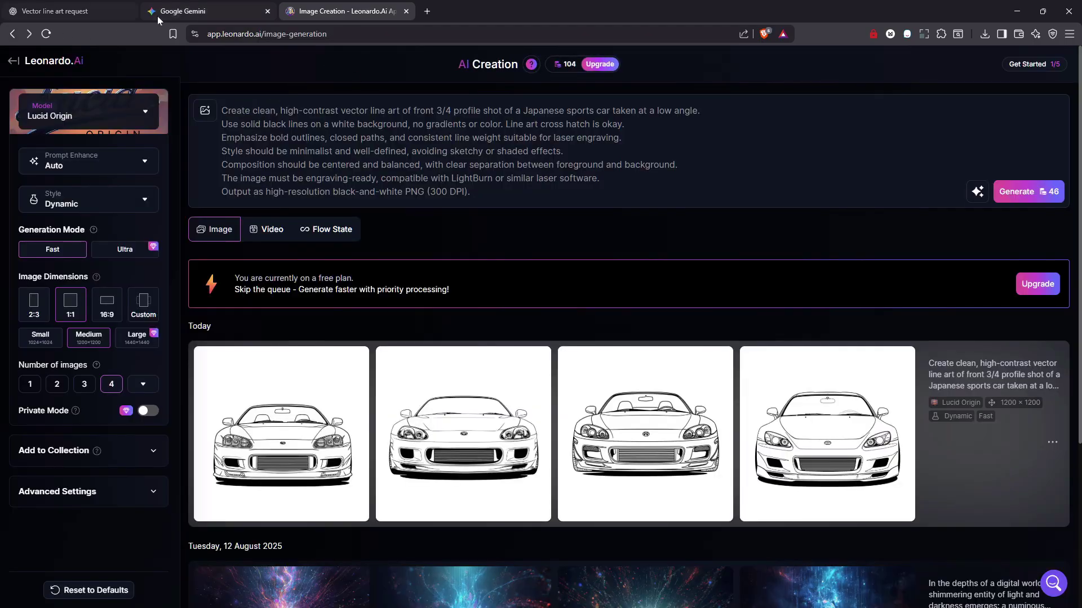
Step: Switch via Gemini to ChatGPT and enlarge its finished bold car line drawing
{"action": "left_click", "coordinate": [186, 11]}
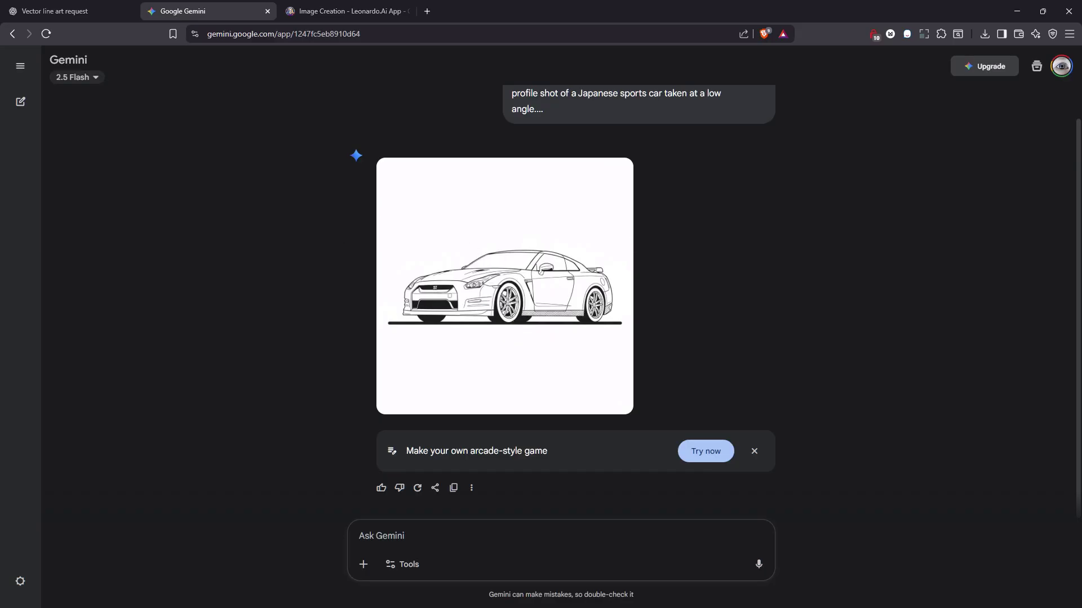
{"action": "left_click", "coordinate": [54, 11]}
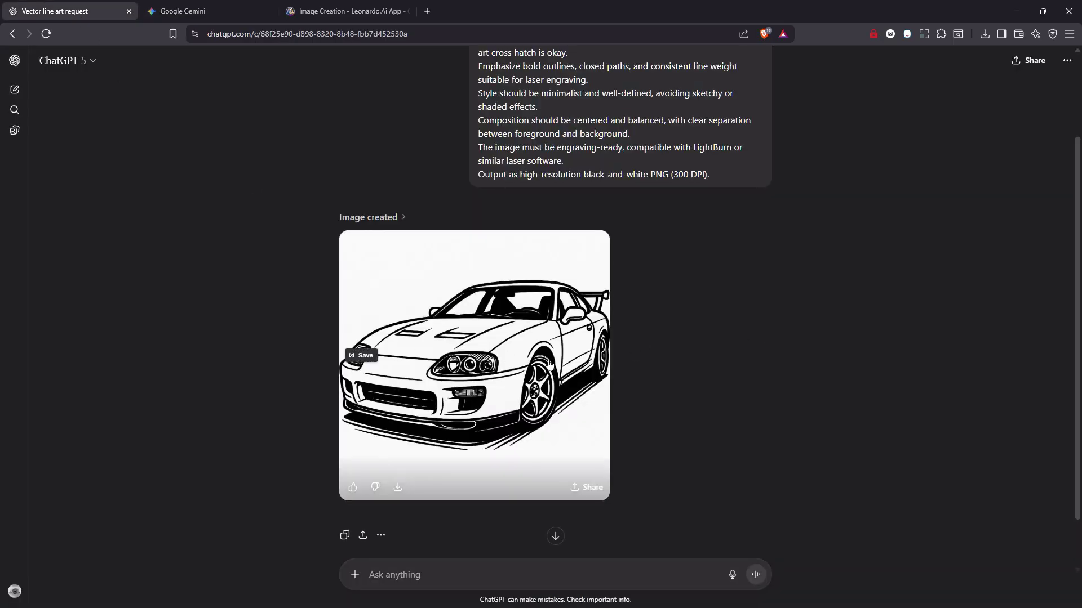
{"action": "left_click", "coordinate": [580, 357]}
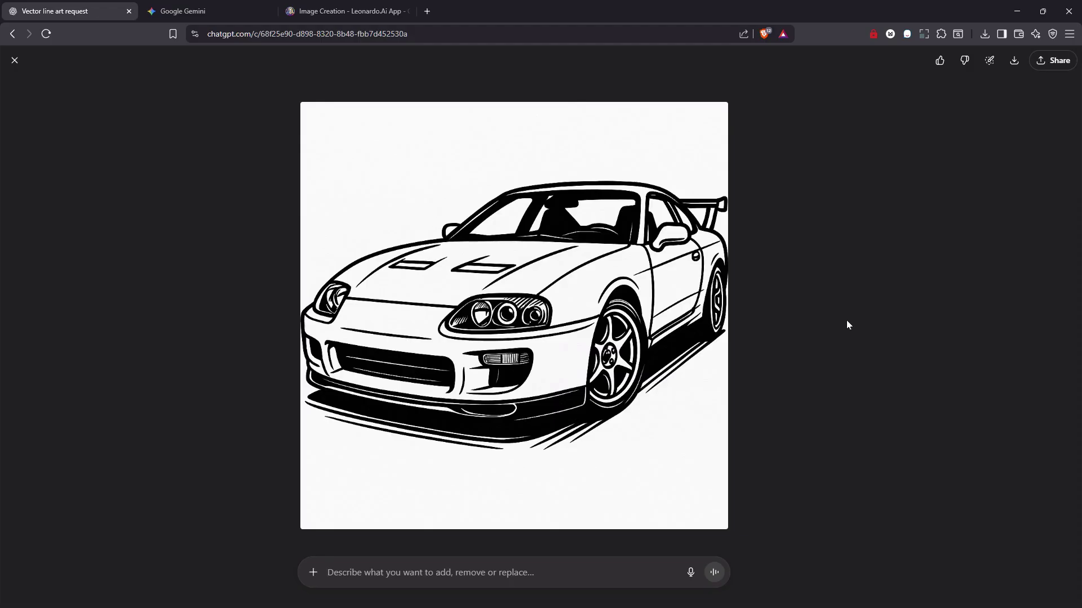
{"action": "mouse_move", "coordinate": [630, 325]}
Step: Enlarge Gemini's car line drawing and check it against the Leonardo.Ai results
{"action": "left_click", "coordinate": [208, 12]}
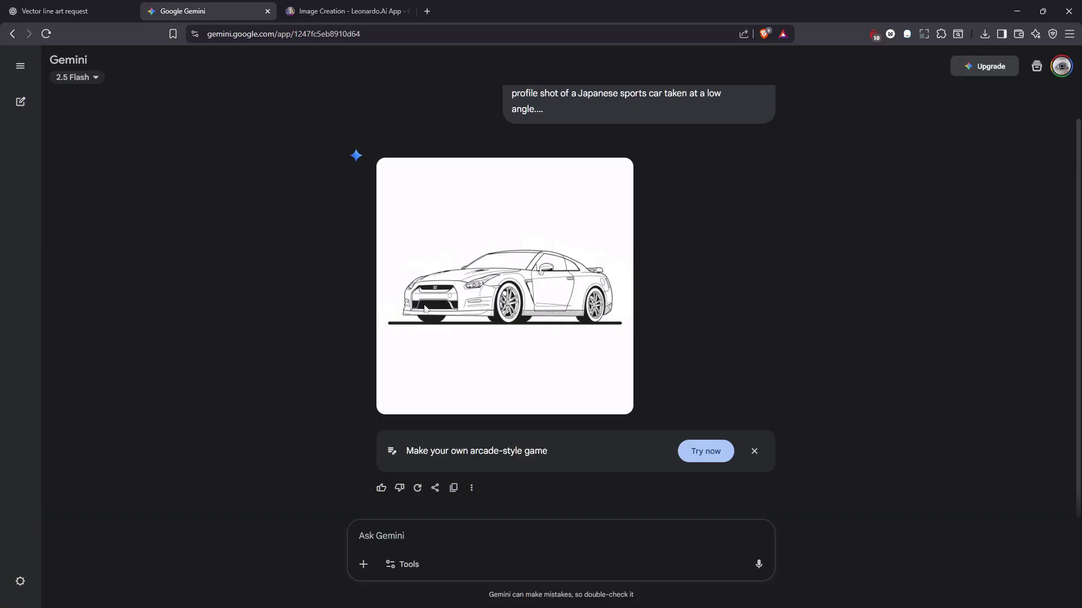
{"action": "left_click", "coordinate": [563, 286]}
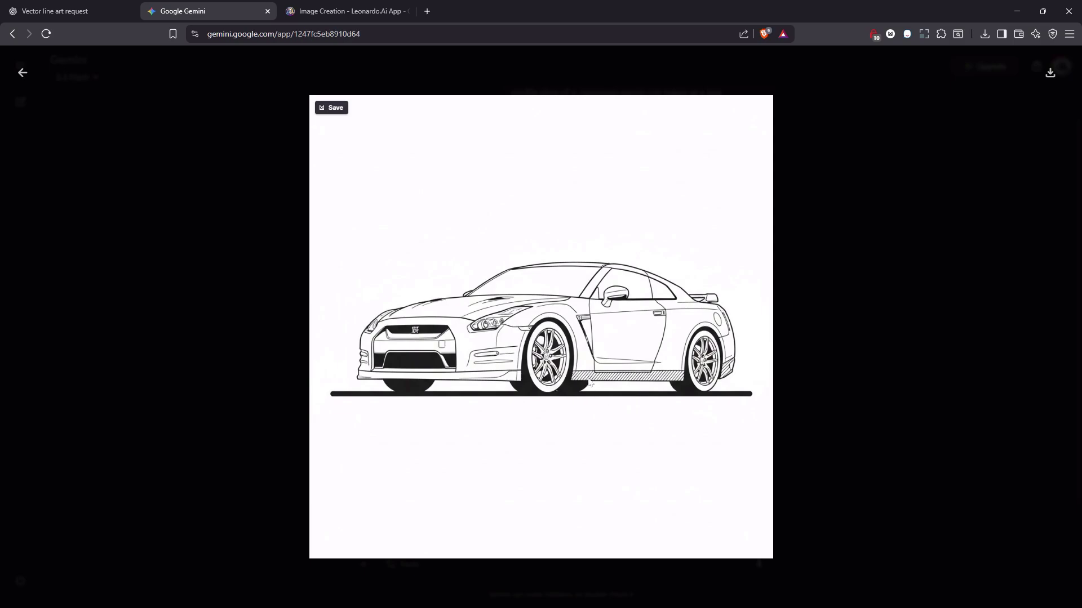
{"action": "left_click", "coordinate": [330, 12]}
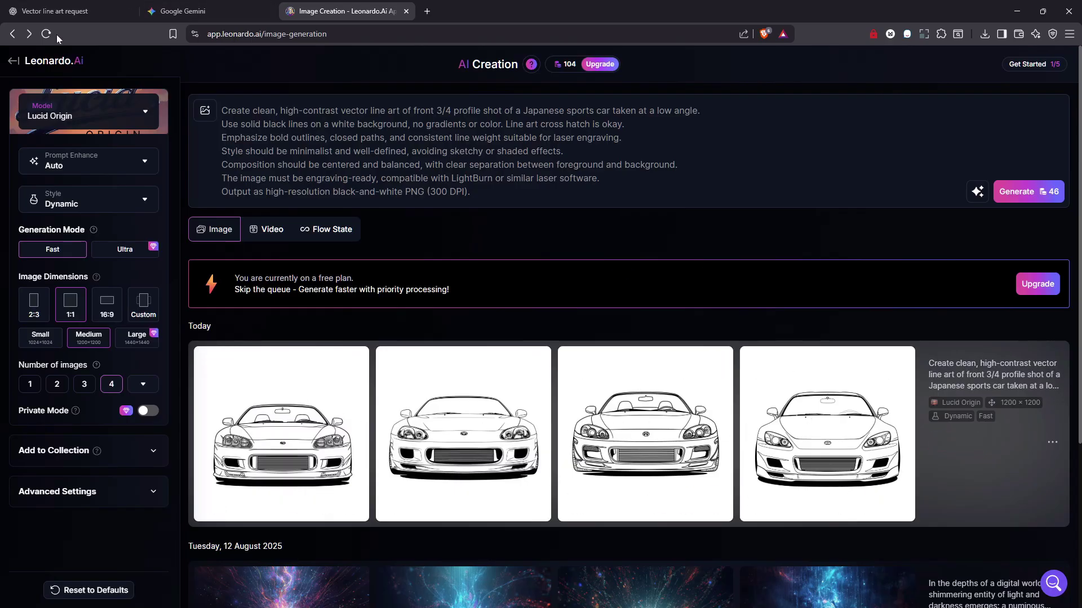
Step: Flip repeatedly between the Gemini, Leonardo.Ai and ChatGPT car drawings to compare them
{"action": "left_click", "coordinate": [169, 14]}
{"action": "left_click", "coordinate": [62, 12]}
{"action": "left_click", "coordinate": [188, 12]}
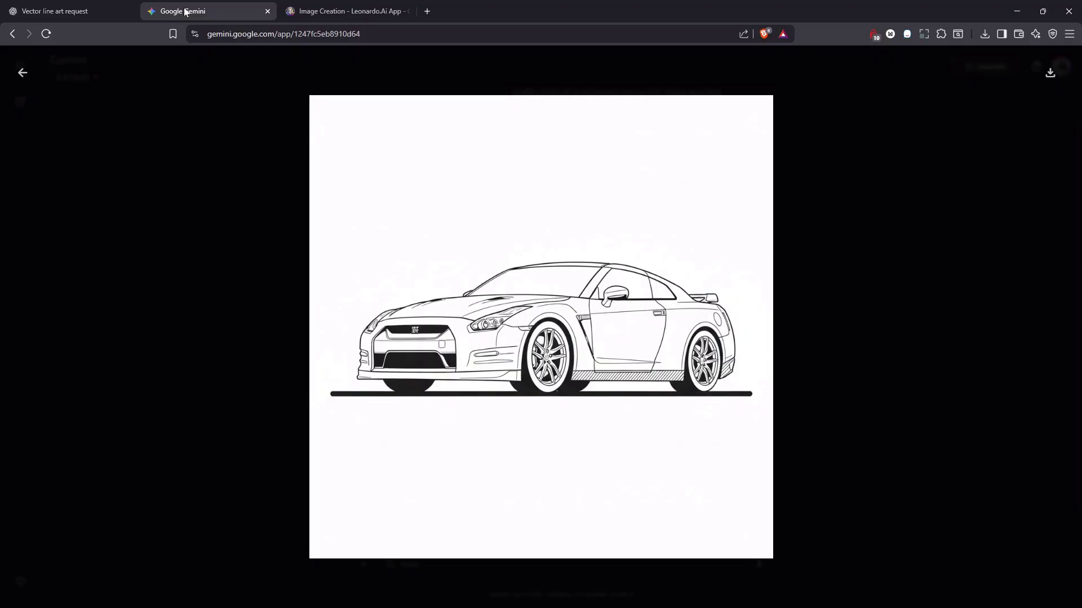
{"action": "left_click", "coordinate": [322, 12]}
{"action": "left_click", "coordinate": [218, 11]}
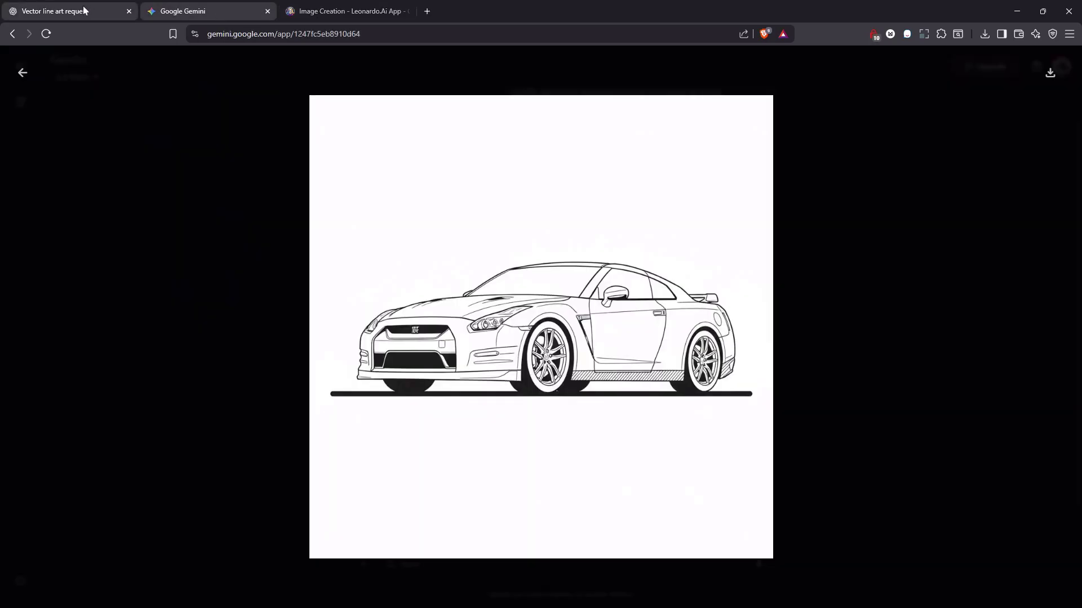
{"action": "left_click", "coordinate": [90, 12]}
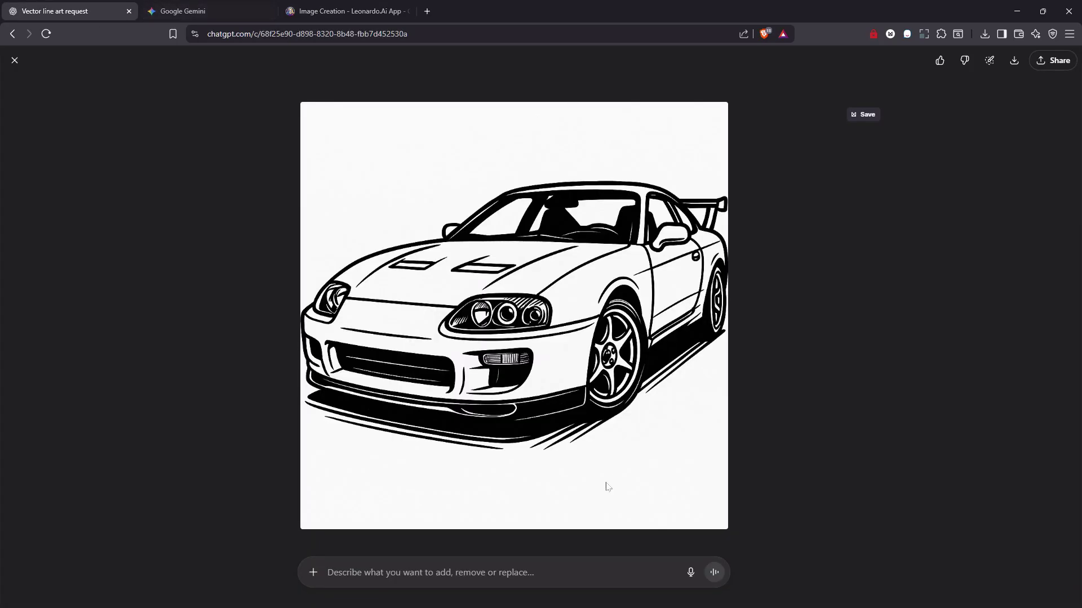
{"action": "left_click", "coordinate": [186, 13]}
{"action": "left_click", "coordinate": [330, 16]}
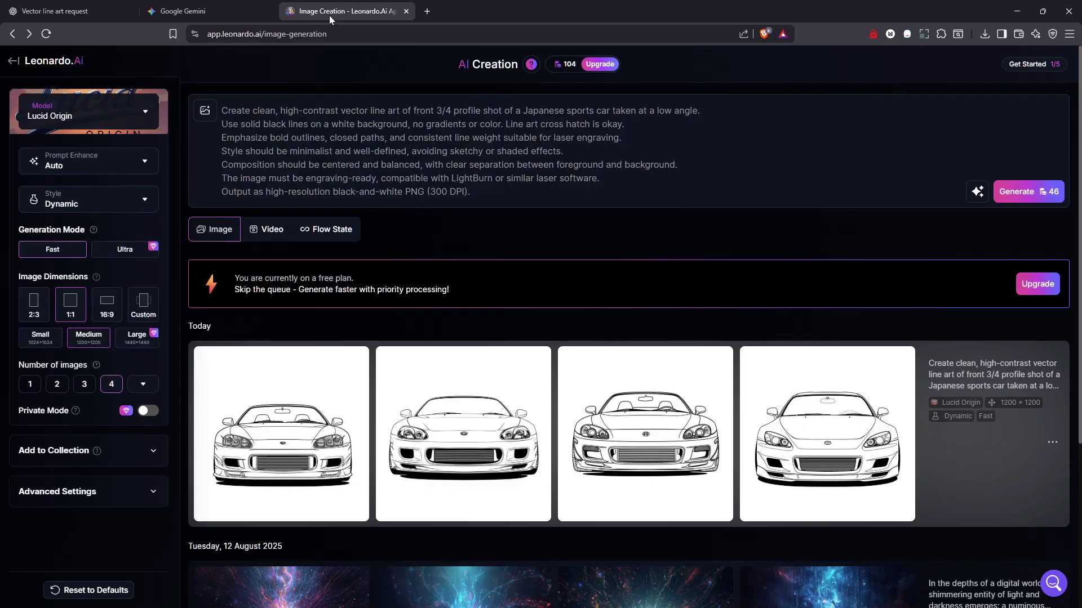
{"action": "left_click", "coordinate": [193, 12]}
{"action": "left_click", "coordinate": [80, 11]}
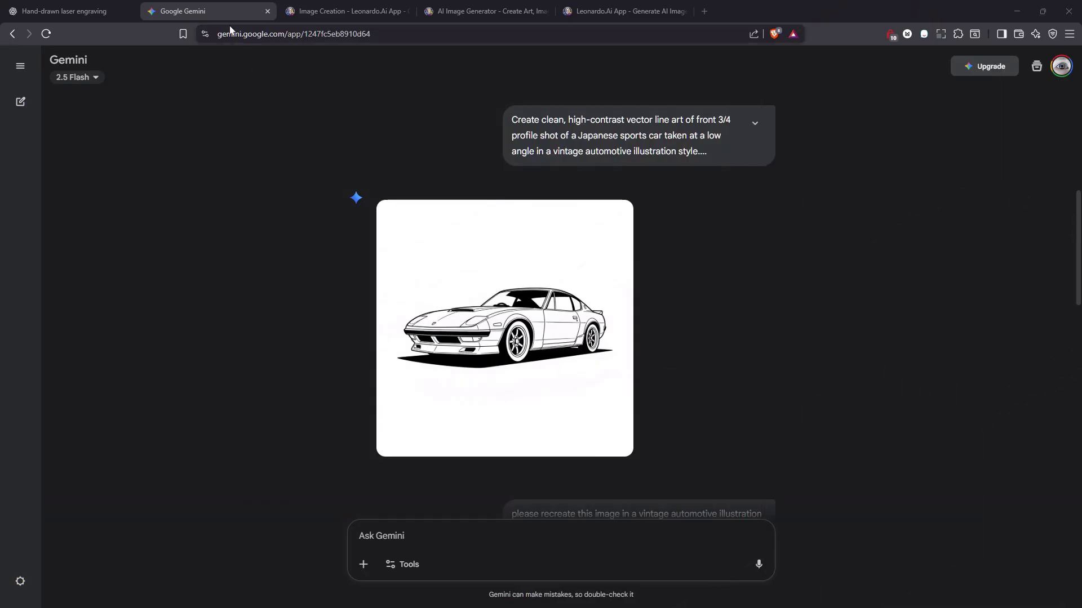
Step: View the vintage sports car drawing enlarged, then return to the chat
{"action": "mouse_move", "coordinate": [513, 346]}
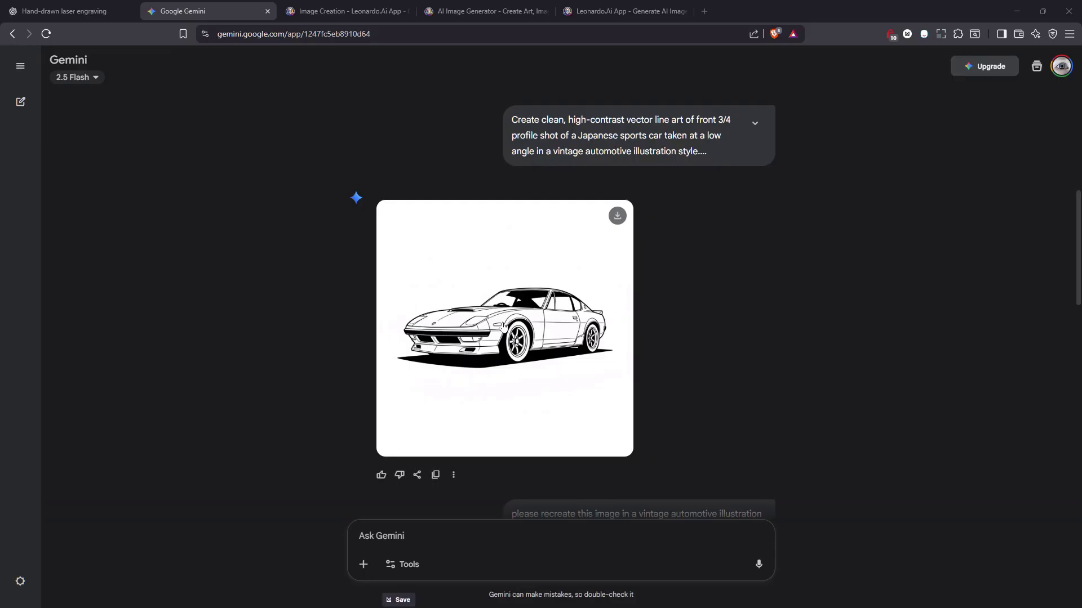
{"action": "left_click", "coordinate": [523, 329]}
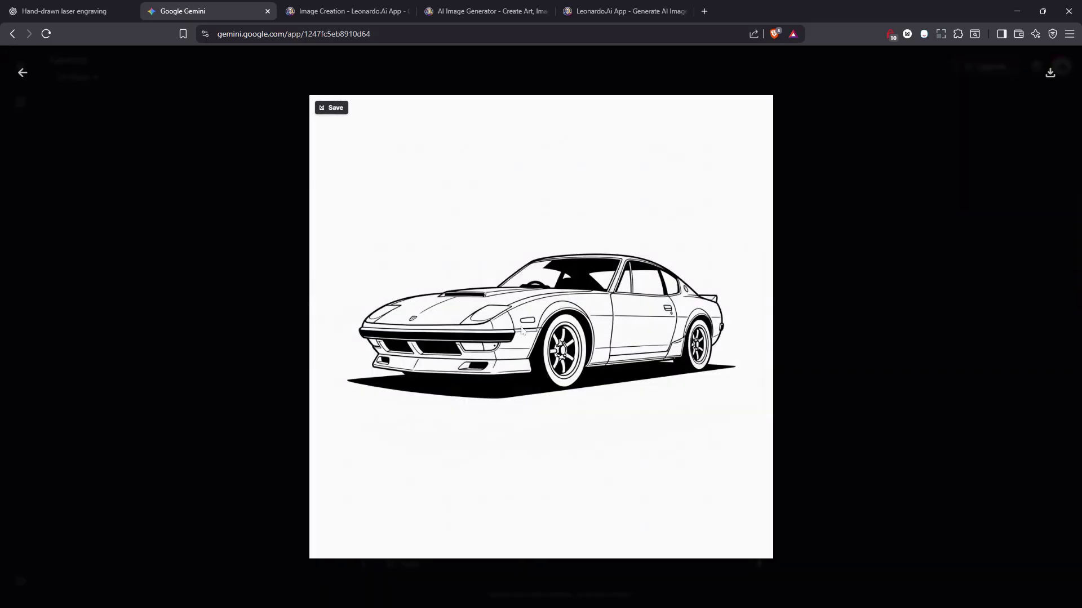
{"action": "left_click", "coordinate": [805, 306]}
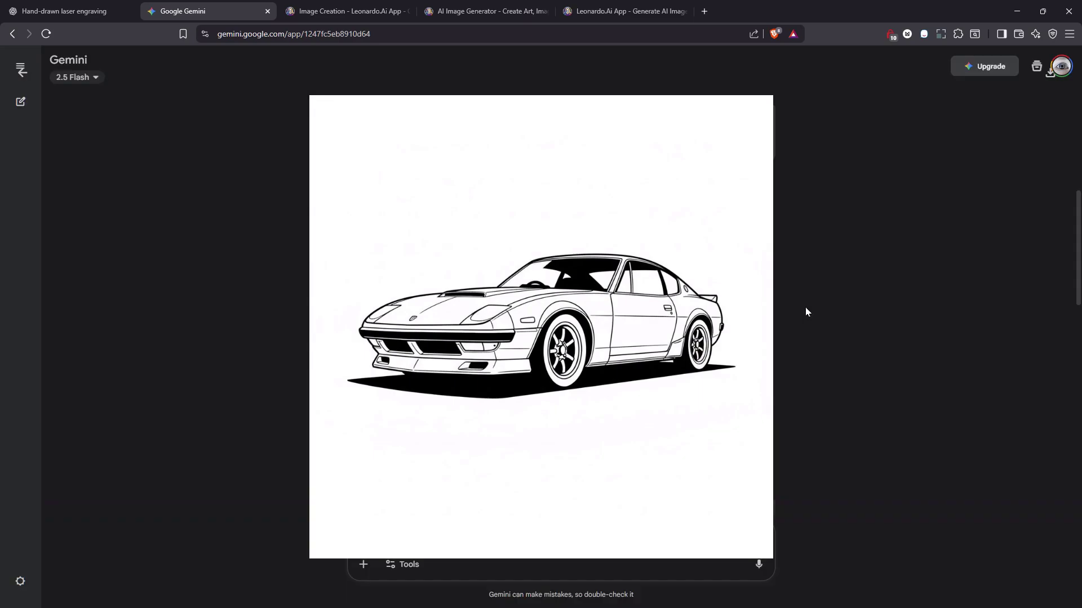
Step: View the hand-sketched car full size, then scroll back up to the line-art car response
{"action": "scroll", "coordinate": [642, 327], "scroll_direction": "down", "scroll_amount": 1}
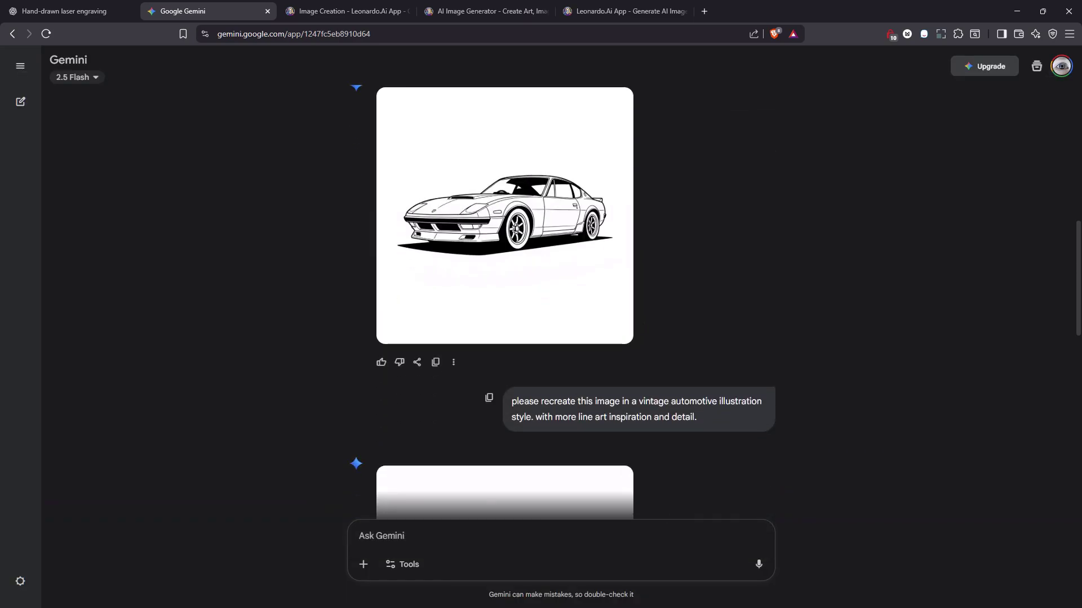
{"action": "scroll", "coordinate": [712, 404], "scroll_direction": "down", "scroll_amount": 6}
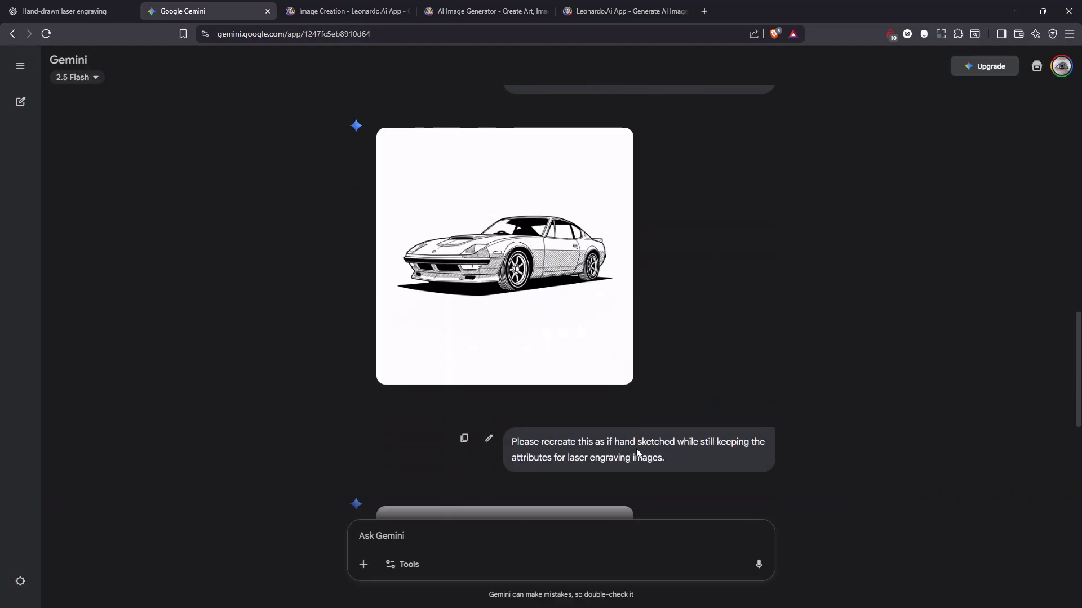
{"action": "scroll", "coordinate": [637, 452], "scroll_direction": "down", "scroll_amount": 6}
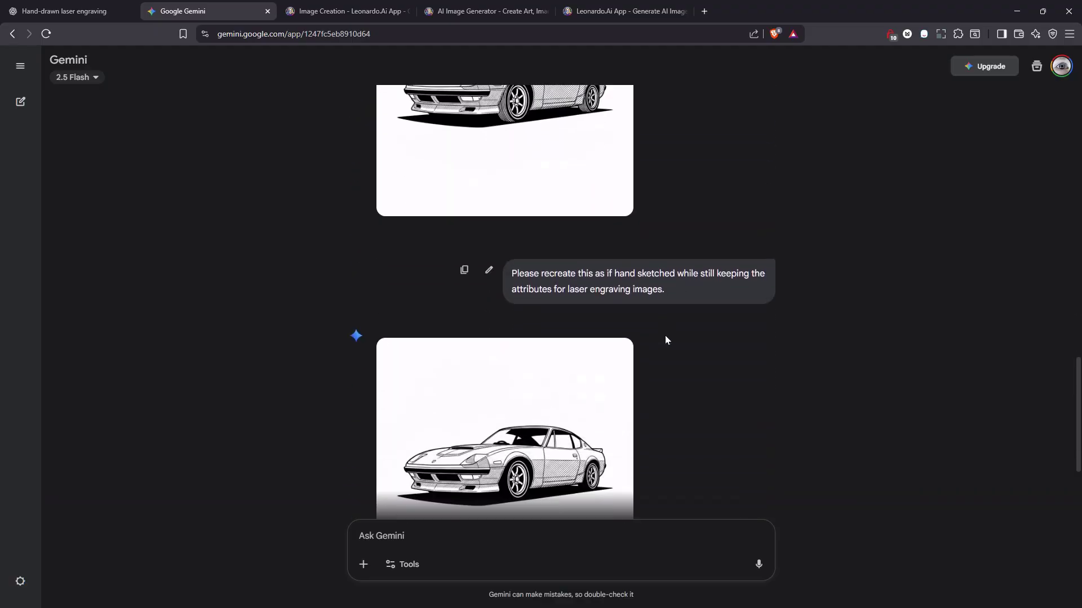
{"action": "left_click", "coordinate": [552, 321]}
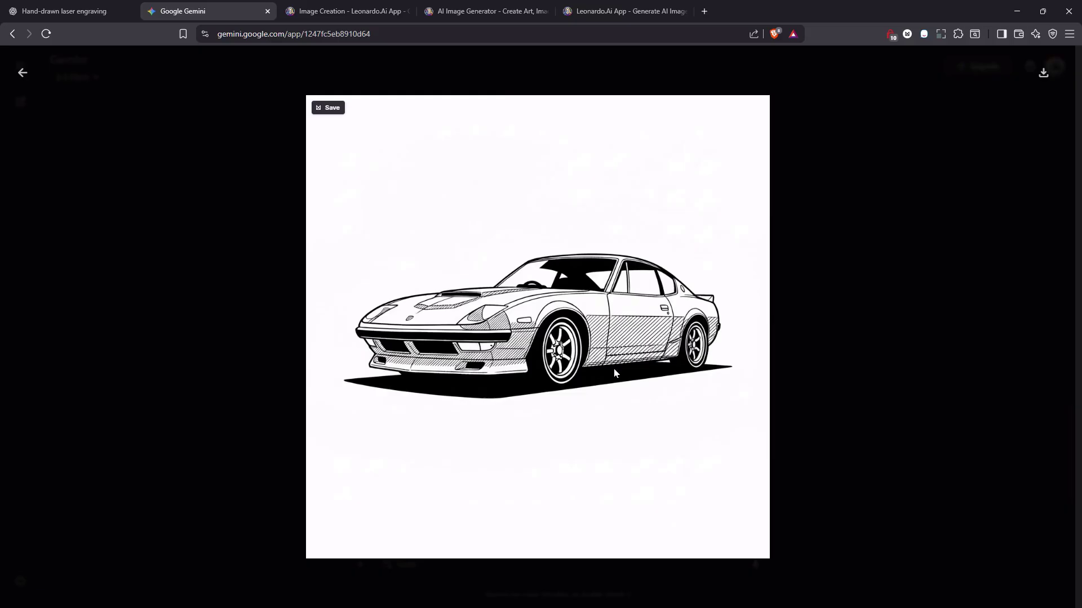
{"action": "left_click", "coordinate": [802, 354]}
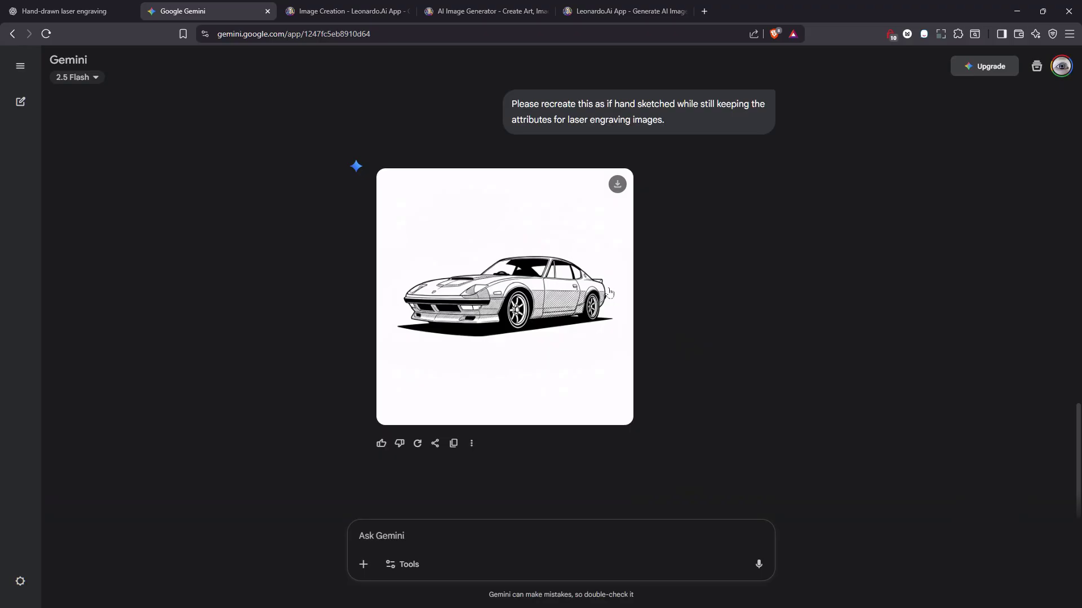
{"action": "scroll", "coordinate": [719, 356], "scroll_direction": "up", "scroll_amount": 10}
{"action": "scroll", "coordinate": [723, 367], "scroll_direction": "up", "scroll_amount": 2}
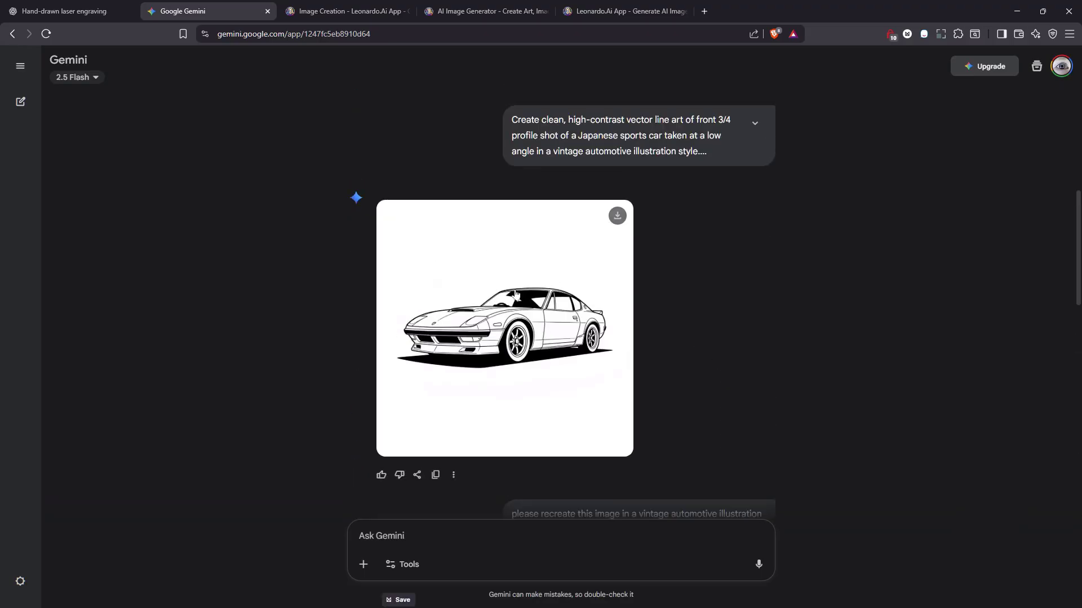
{"action": "left_click", "coordinate": [76, 15]}
{"action": "left_click", "coordinate": [665, 199]}
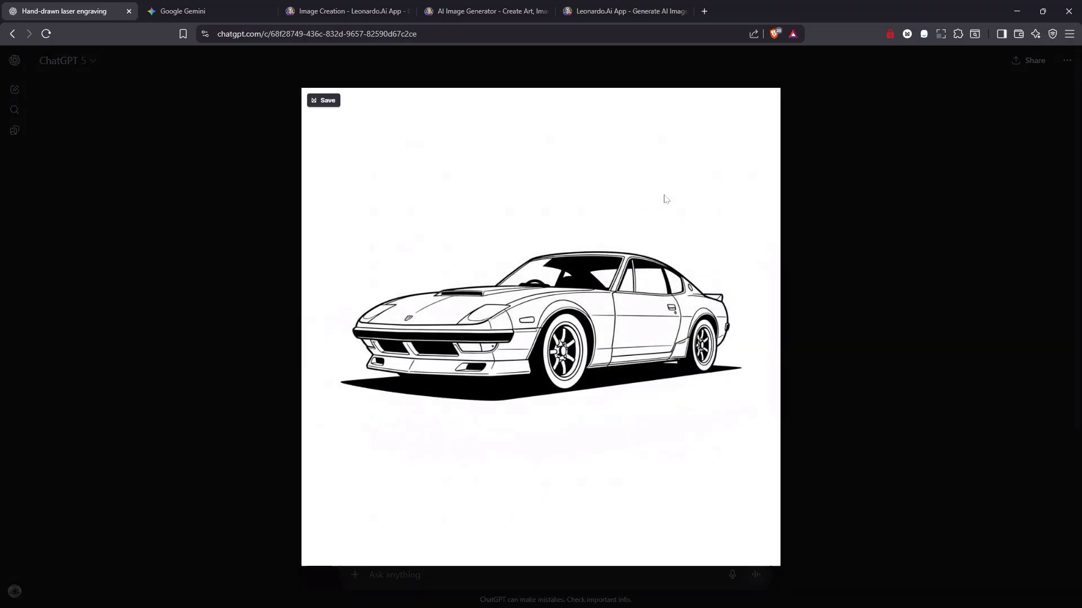
{"action": "key", "text": "Escape"}
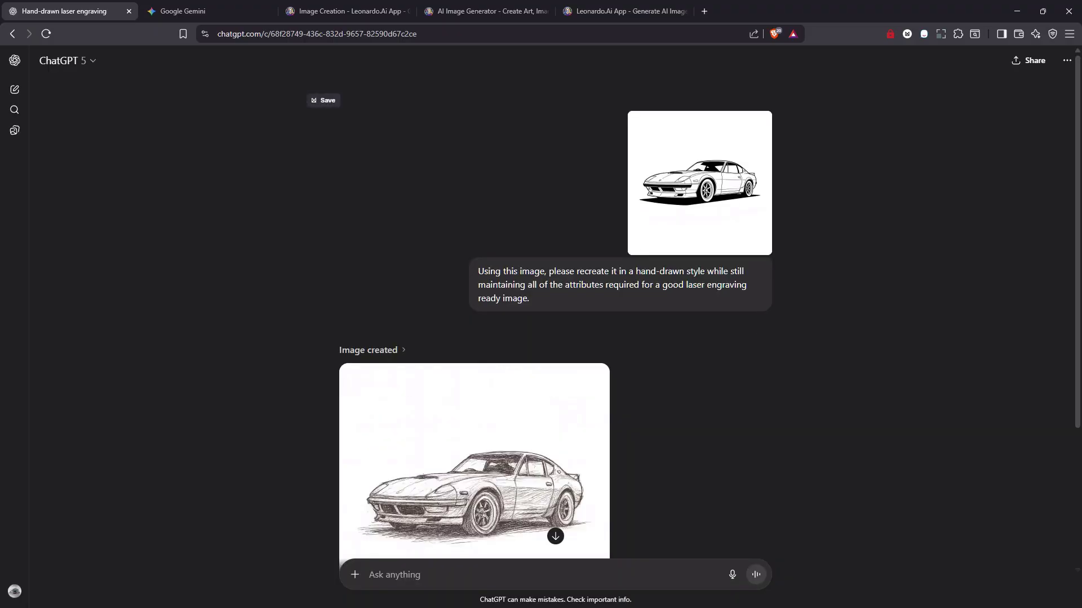
{"action": "left_click_drag", "start_coordinate": [478, 271], "coordinate": [622, 301]}
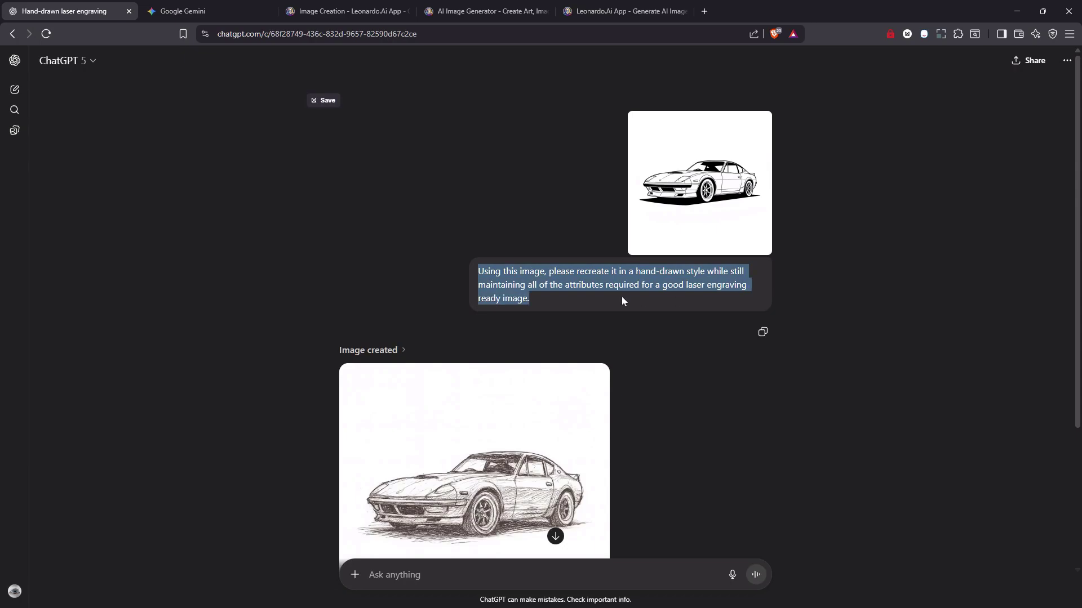
{"action": "left_click", "coordinate": [619, 304]}
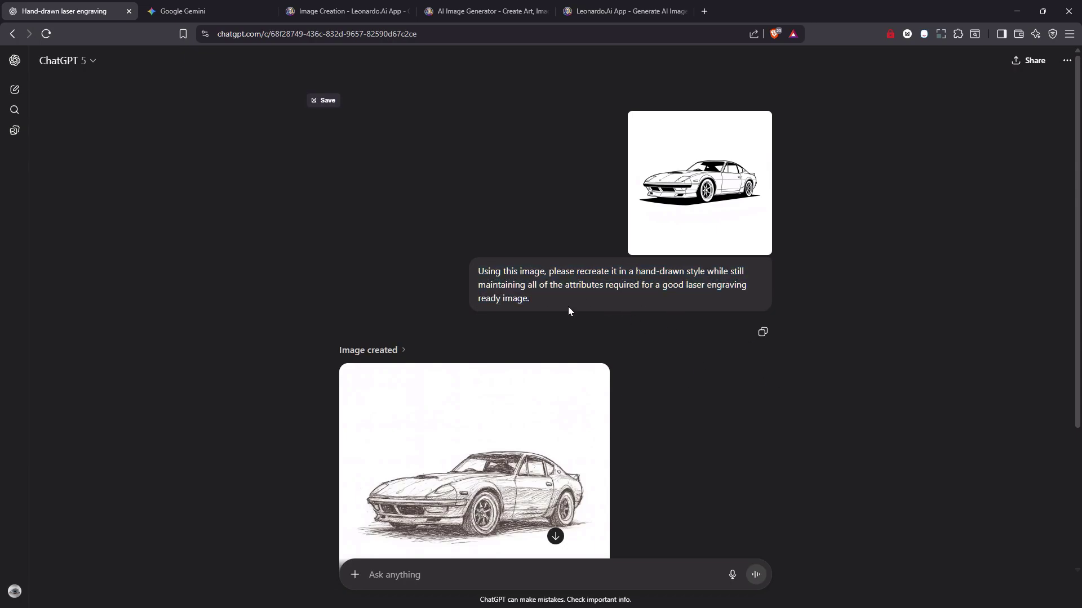
{"action": "scroll", "coordinate": [664, 397], "scroll_direction": "down", "scroll_amount": 3}
{"action": "left_click", "coordinate": [454, 292]}
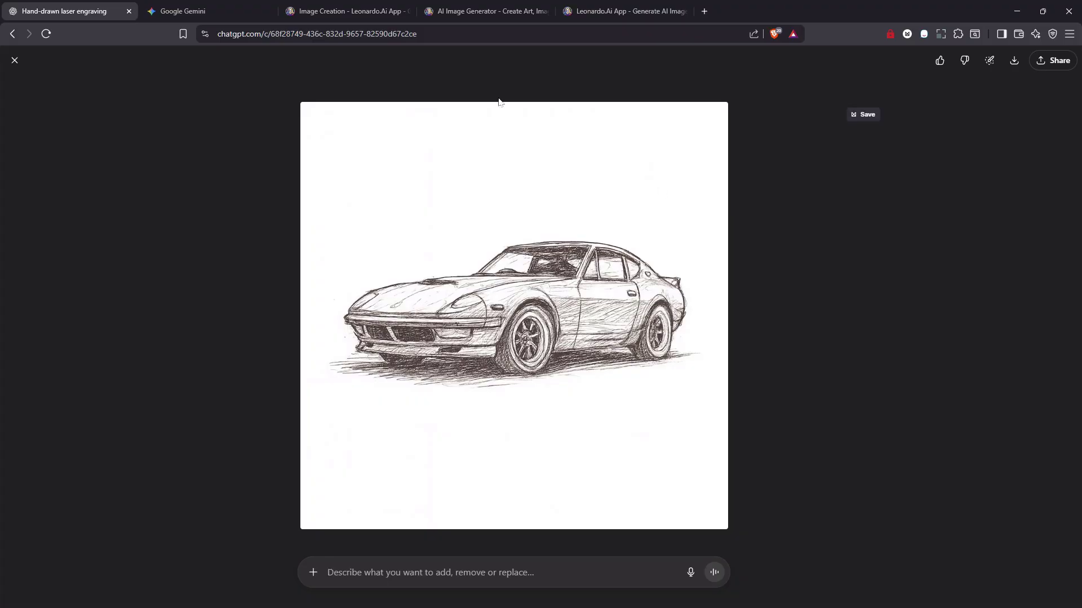
{"action": "left_click", "coordinate": [198, 12]}
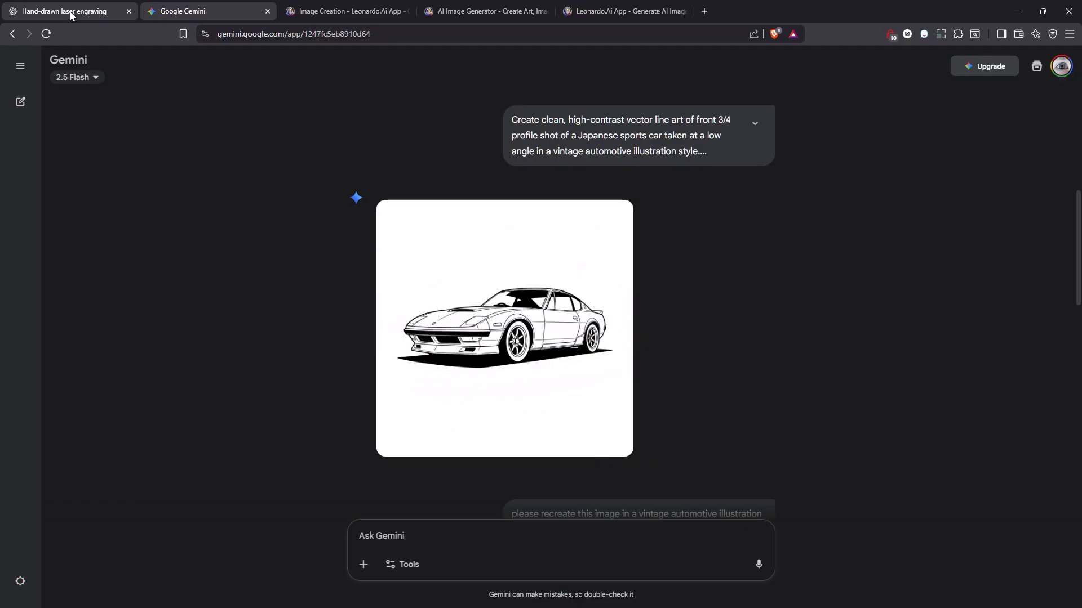
Step: Compare ChatGPT's sketch with Gemini's line art, then download the hand-drawn car sketch as a PNG
{"action": "left_click", "coordinate": [71, 13]}
{"action": "left_click", "coordinate": [171, 13]}
{"action": "left_click", "coordinate": [96, 11]}
{"action": "left_click", "coordinate": [149, 12]}
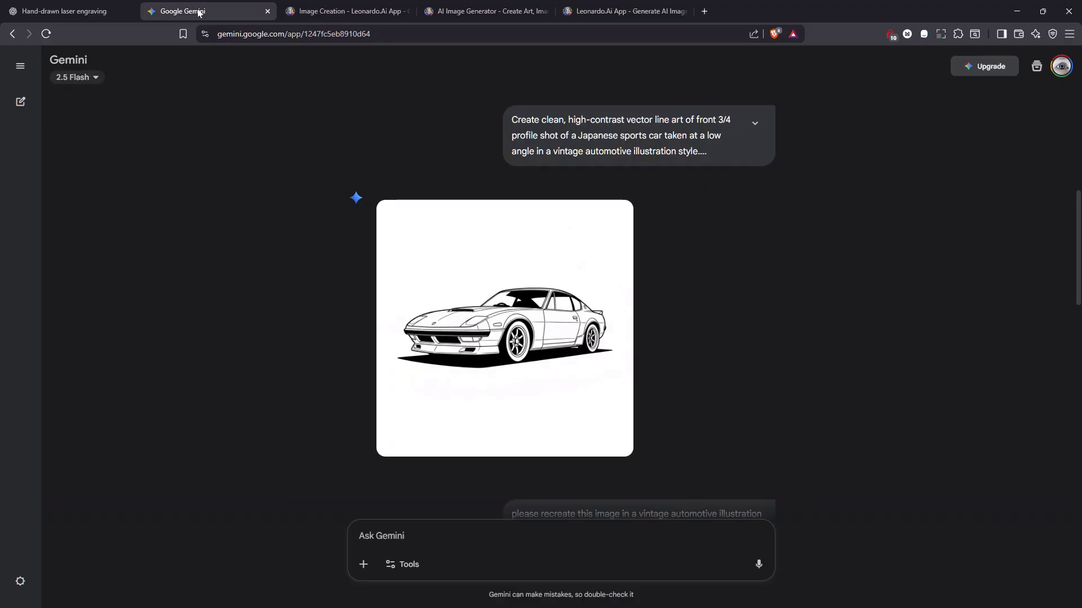
{"action": "left_click", "coordinate": [67, 11]}
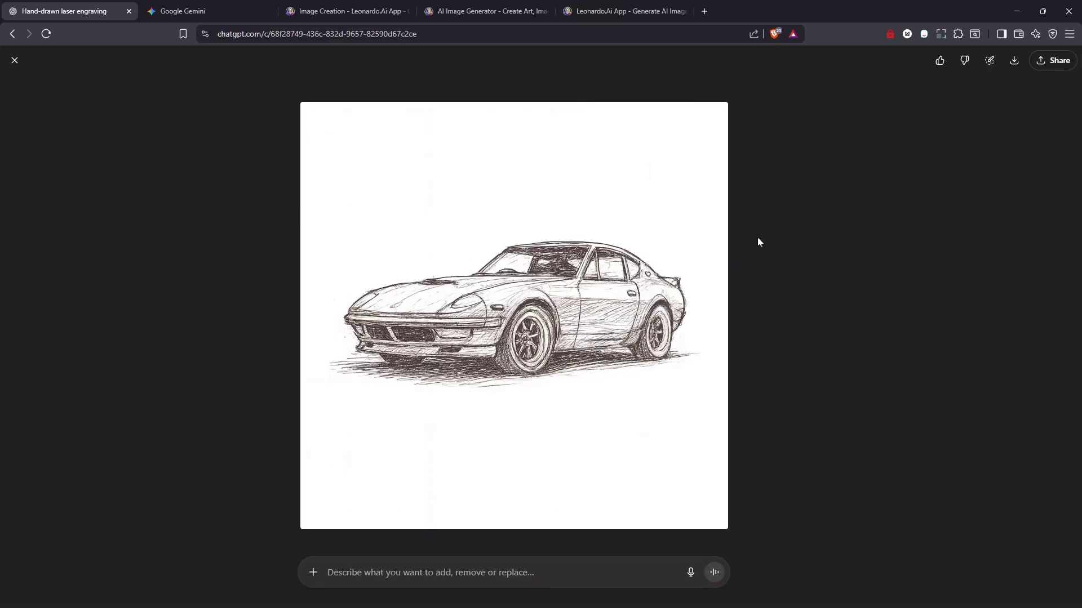
{"action": "left_click", "coordinate": [208, 14]}
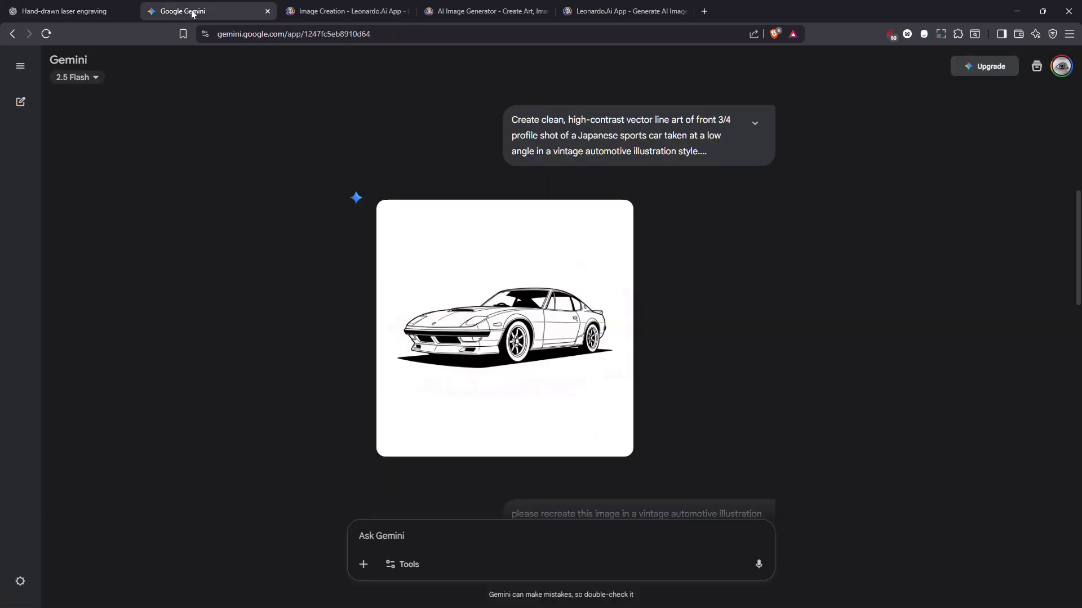
{"action": "left_click", "coordinate": [86, 12]}
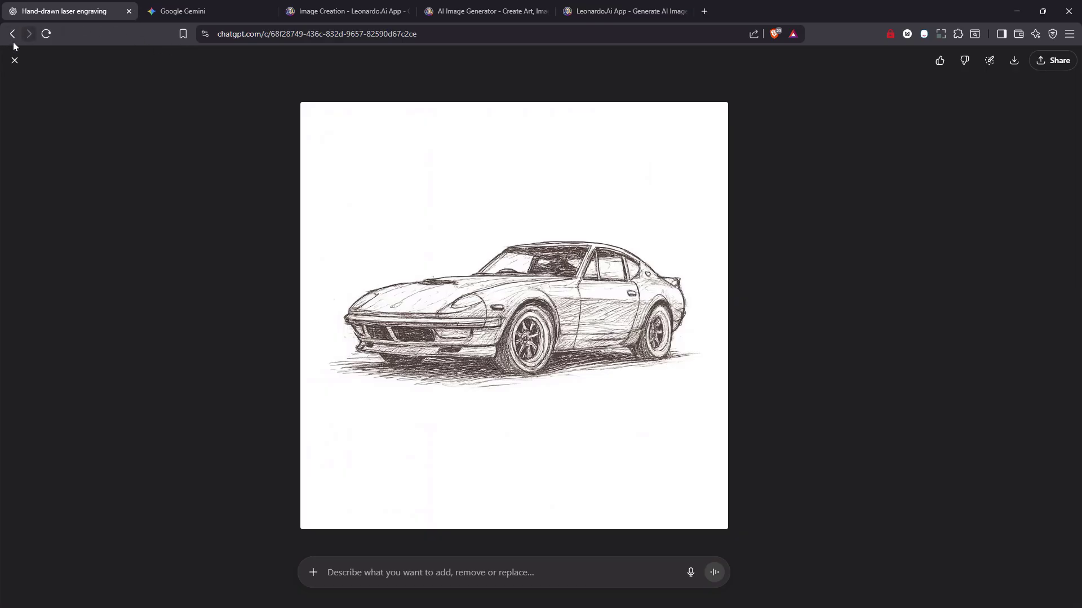
{"action": "left_click", "coordinate": [14, 62]}
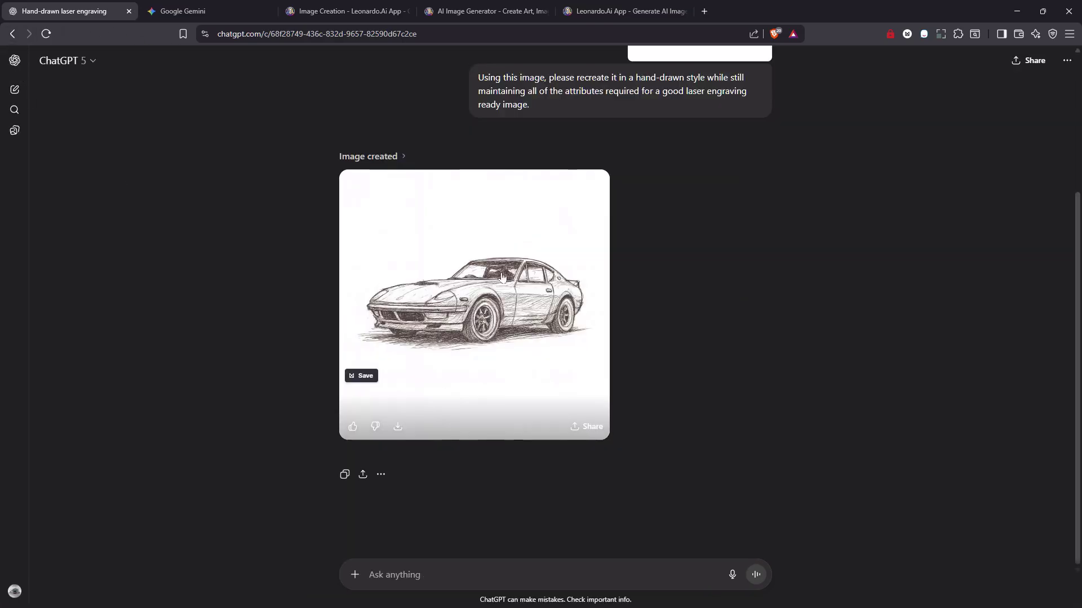
{"action": "left_click", "coordinate": [398, 428]}
{"action": "key", "text": "Return"}
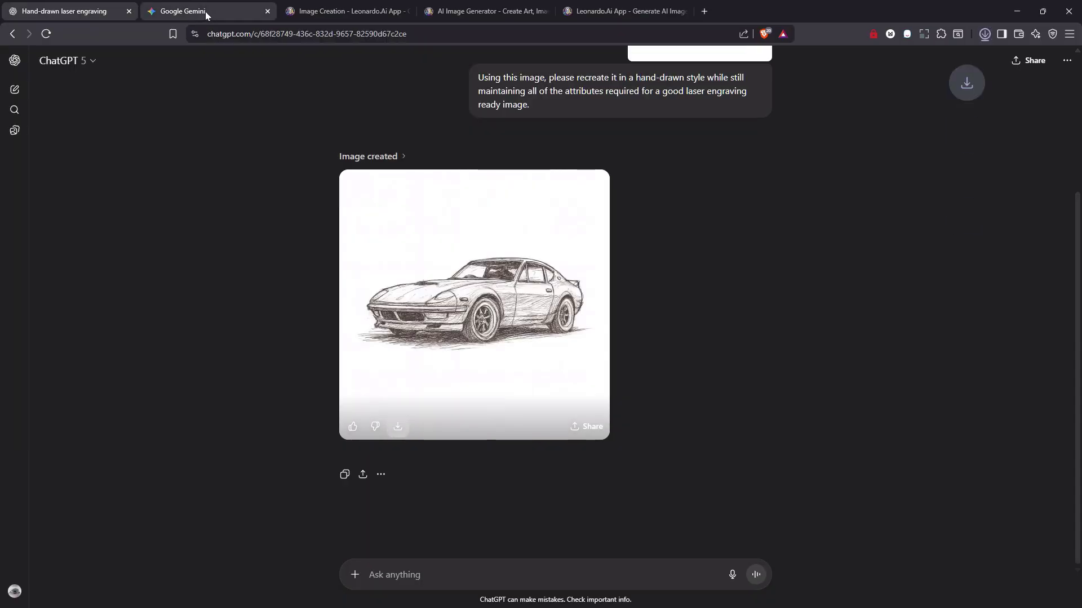
Step: Place the line-art car image right beside the sketch on the LightBurn canvas
{"action": "left_click", "coordinate": [205, 11]}
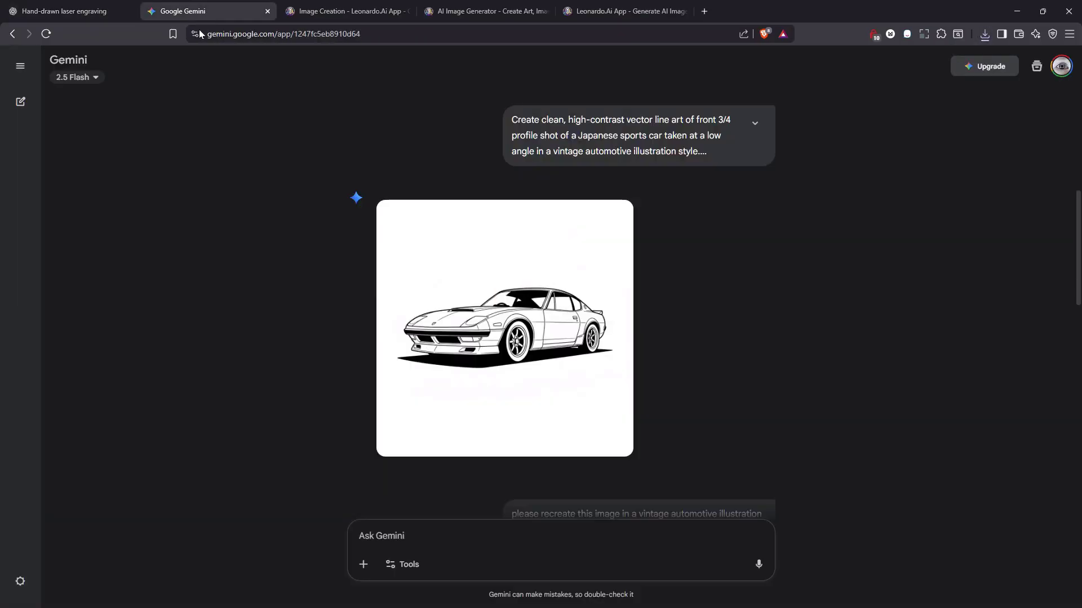
{"action": "left_click", "coordinate": [485, 333]}
{"action": "left_click", "coordinate": [213, 178]}
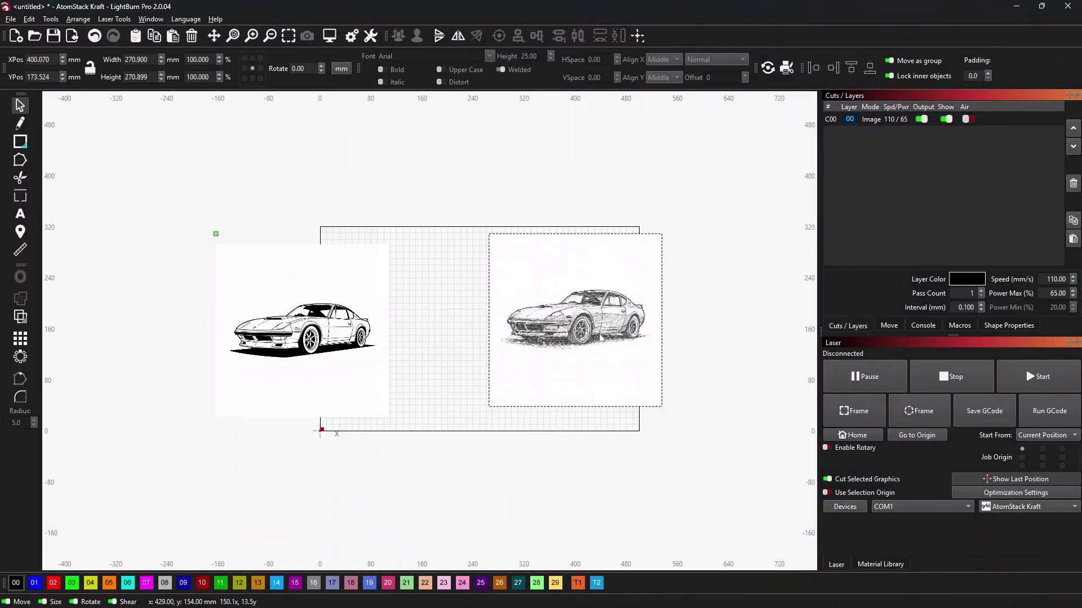
{"action": "left_click_drag", "start_coordinate": [300, 332], "coordinate": [382, 323]}
{"action": "scroll", "coordinate": [653, 304], "scroll_direction": "up", "scroll_amount": 4}
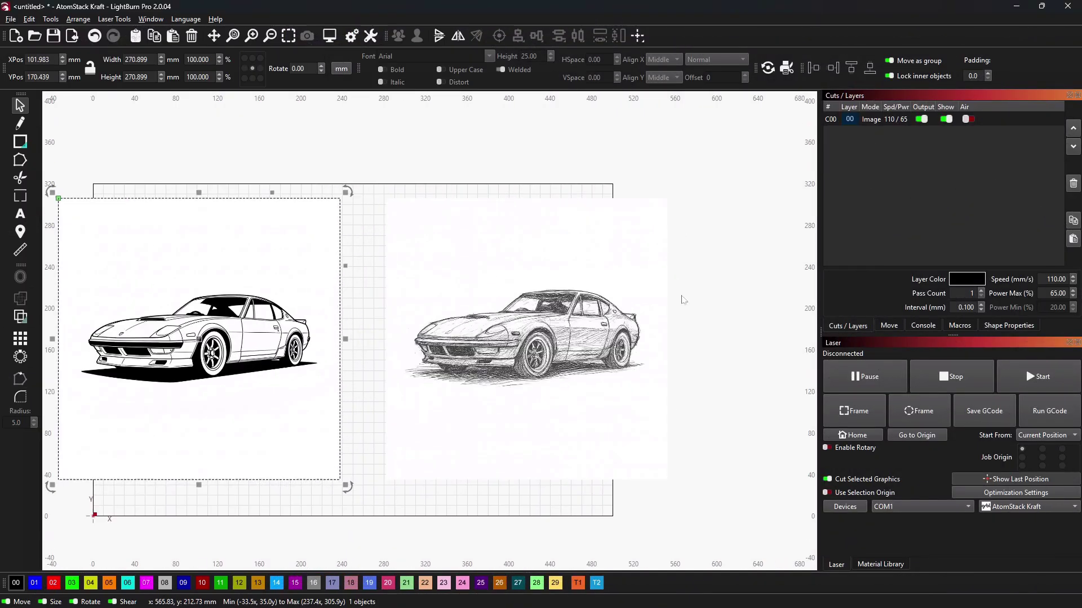
Step: Select the sketch car and zoom in to examine its lines, then pan toward the line-art car
{"action": "left_click", "coordinate": [550, 360]}
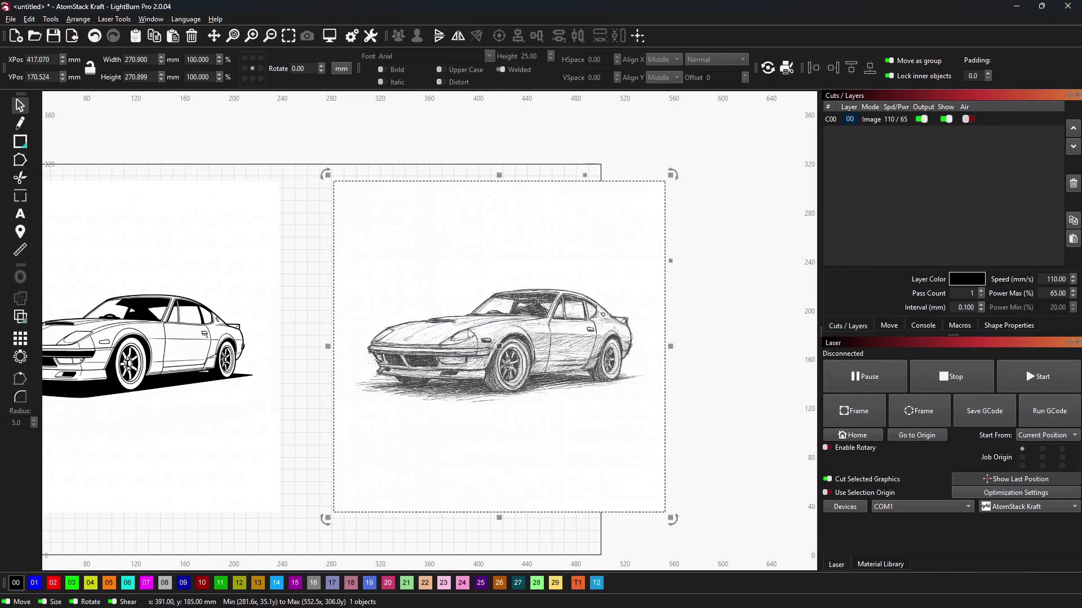
{"action": "scroll", "coordinate": [553, 332], "scroll_direction": "up", "scroll_amount": 2}
{"action": "scroll", "coordinate": [554, 333], "scroll_direction": "up", "scroll_amount": 2}
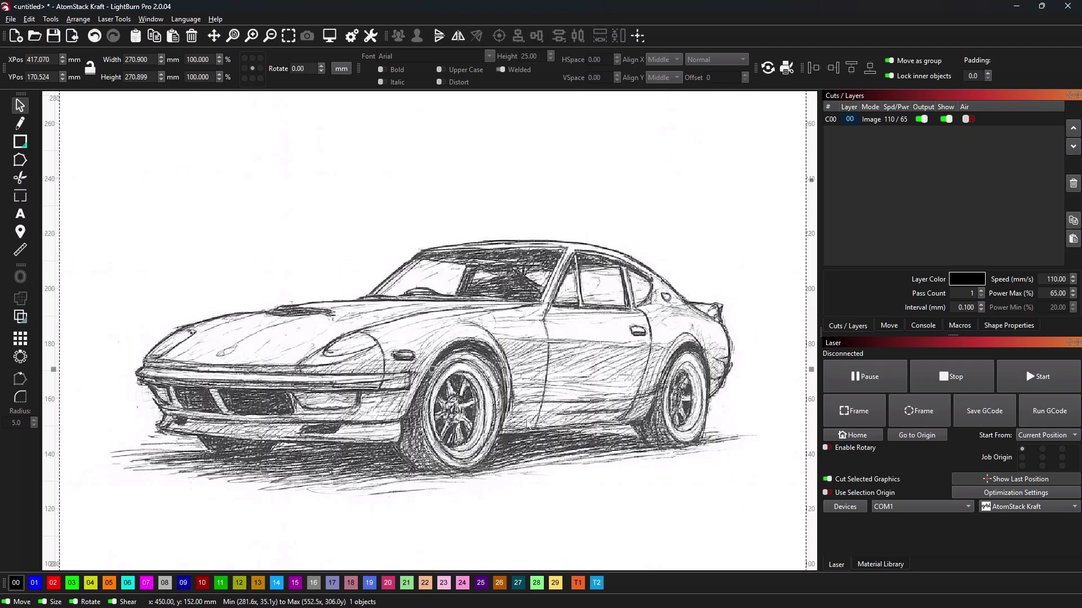
{"action": "scroll", "coordinate": [499, 429], "scroll_direction": "down", "scroll_amount": 3}
{"action": "mouse_move", "coordinate": [374, 394]}
{"action": "left_mouse_down"}
{"action": "mouse_move", "coordinate": [421, 436]}
{"action": "mouse_move", "coordinate": [702, 428]}
{"action": "left_mouse_up"}
{"action": "scroll", "coordinate": [270, 360], "scroll_direction": "up", "scroll_amount": 3}
Step: Select the black-and-white line-art car and zoom in on its details
{"action": "left_click", "coordinate": [257, 363]}
{"action": "left_click_drag", "start_coordinate": [258, 362], "coordinate": [336, 363]}
{"action": "scroll", "coordinate": [336, 362], "scroll_direction": "up", "scroll_amount": 5}
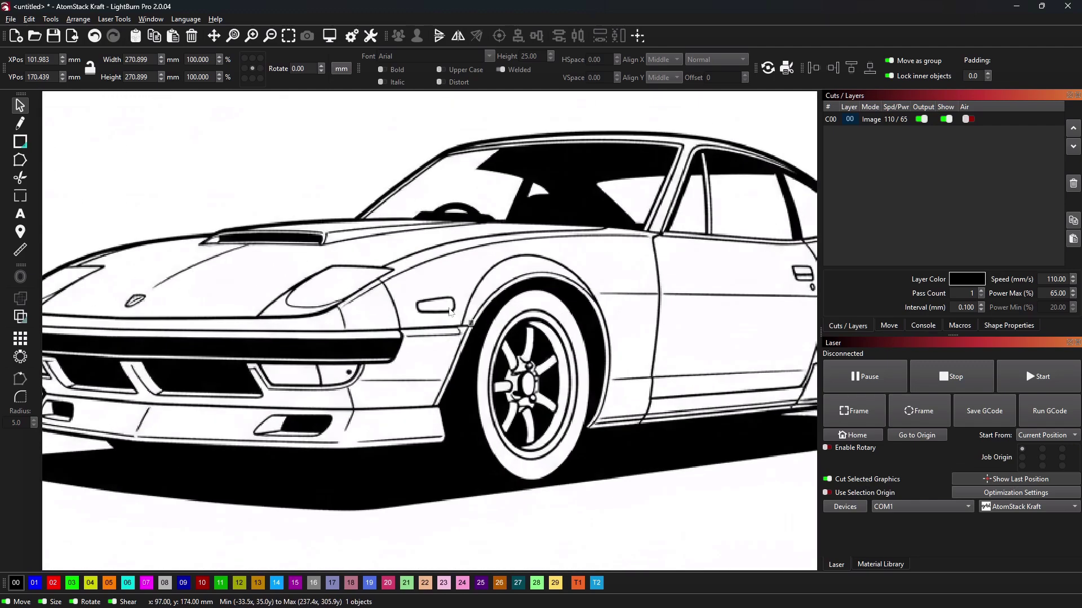
{"action": "scroll", "coordinate": [449, 311], "scroll_direction": "down", "scroll_amount": 6}
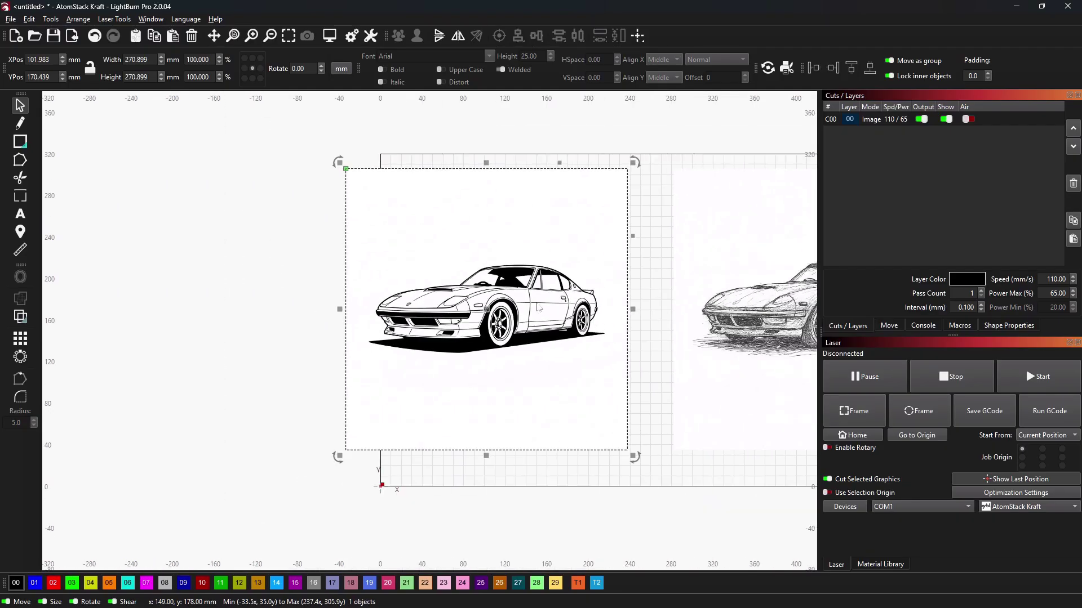
{"action": "scroll", "coordinate": [538, 307], "scroll_direction": "up", "scroll_amount": 3}
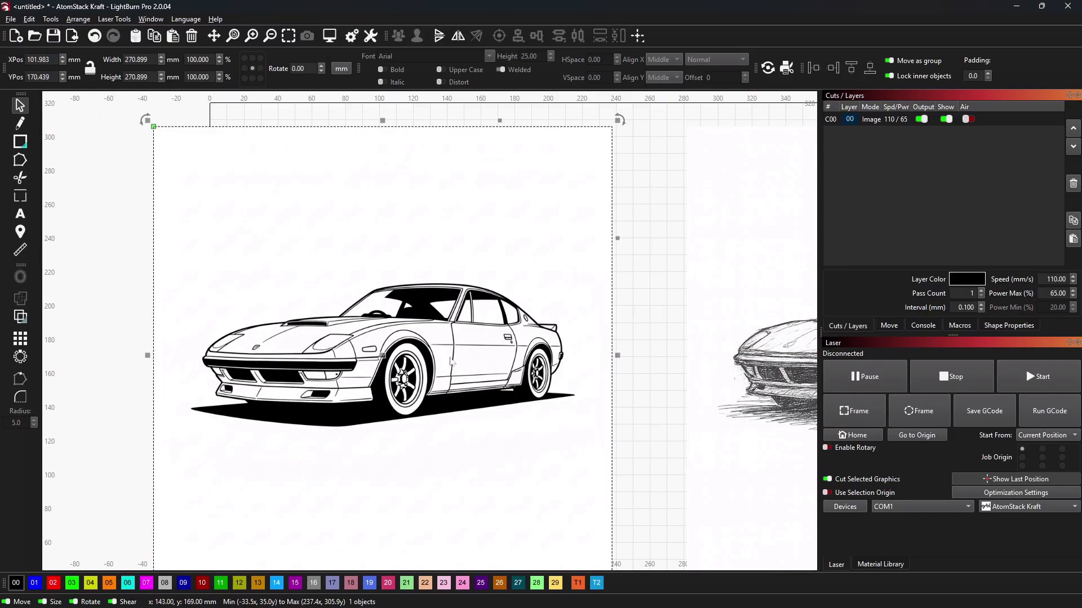
{"action": "scroll", "coordinate": [451, 362], "scroll_direction": "up", "scroll_amount": 5}
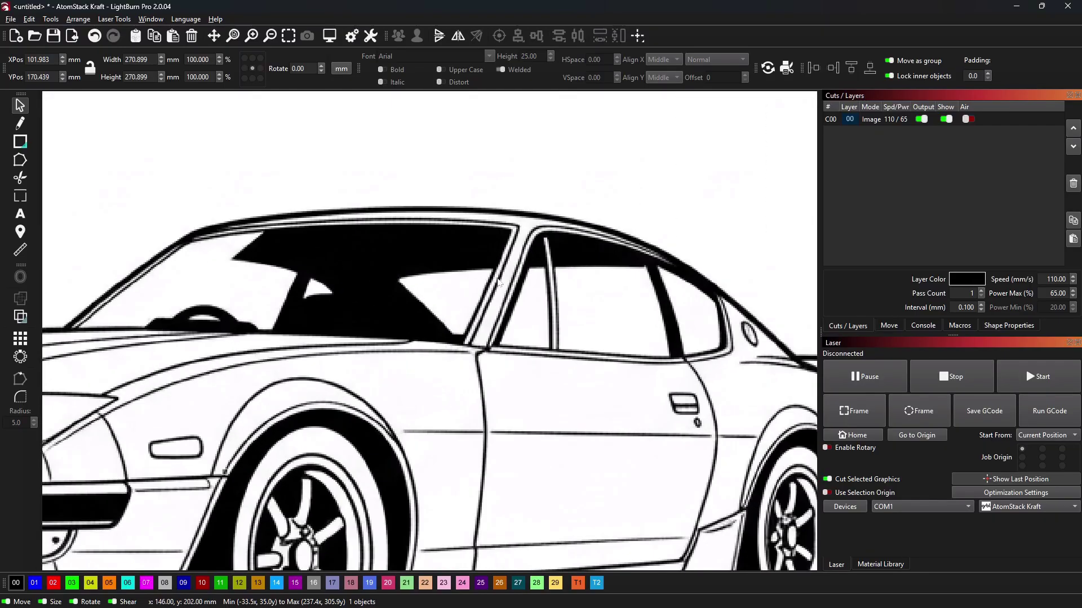
{"action": "scroll", "coordinate": [481, 289], "scroll_direction": "down", "scroll_amount": 5}
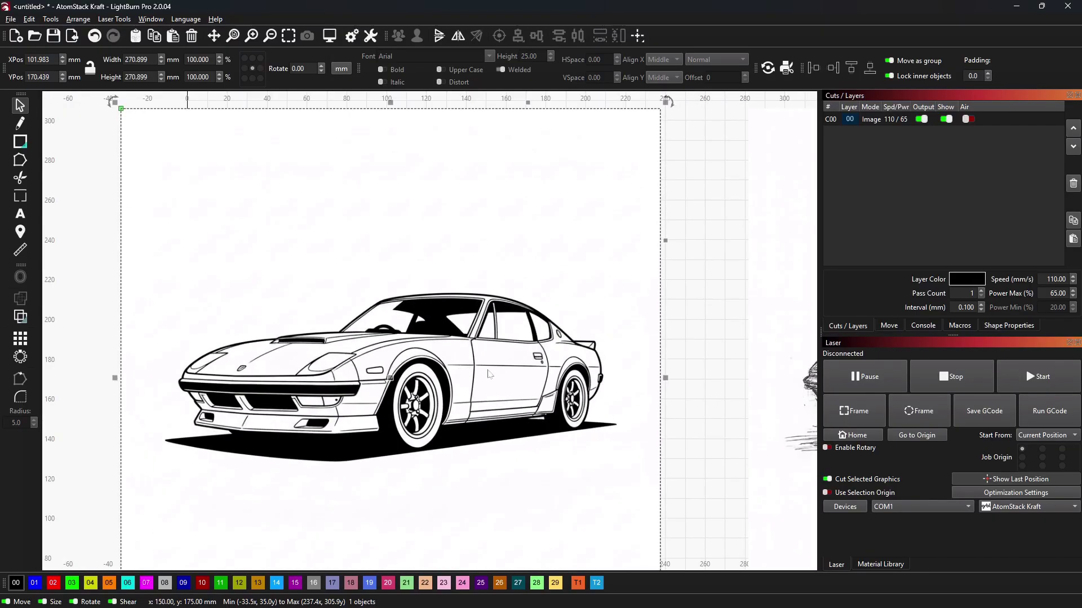
{"action": "scroll", "coordinate": [488, 374], "scroll_direction": "down", "scroll_amount": 2}
{"action": "scroll", "coordinate": [488, 373], "scroll_direction": "up", "scroll_amount": 3}
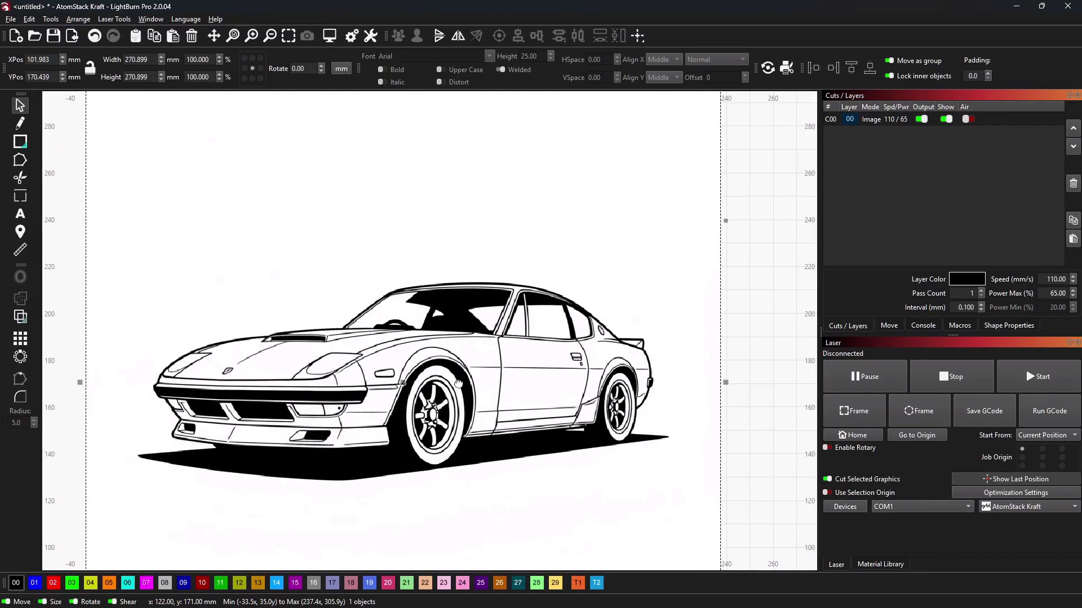
{"action": "scroll", "coordinate": [462, 370], "scroll_direction": "up", "scroll_amount": 2}
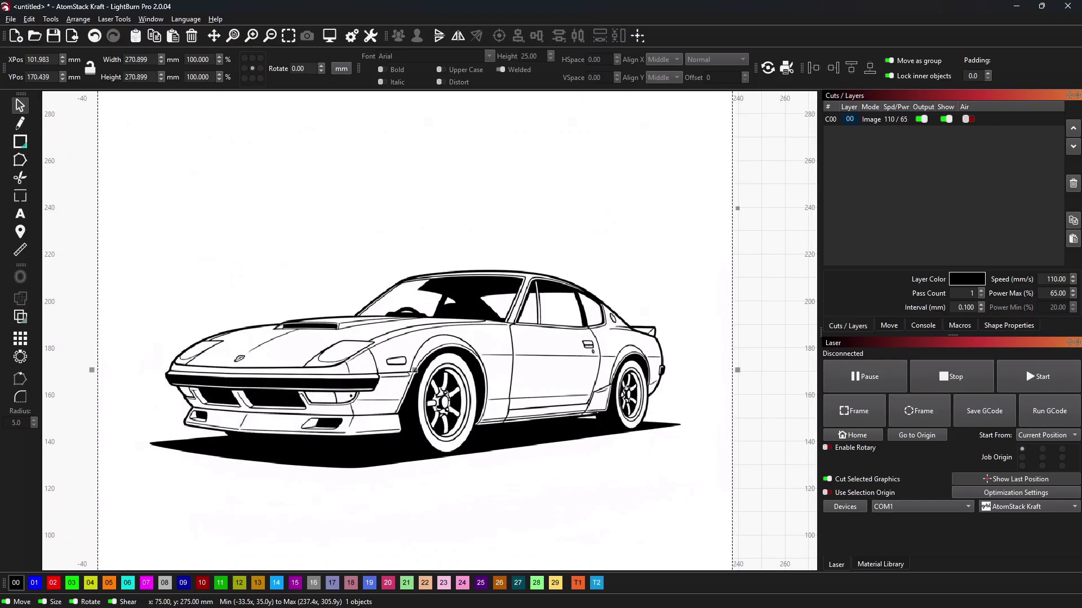
Step: Trace the line-art car into vectors on a new Score layer and move it left
{"action": "key", "text": "alt+t"}
{"action": "key", "text": "Return"}
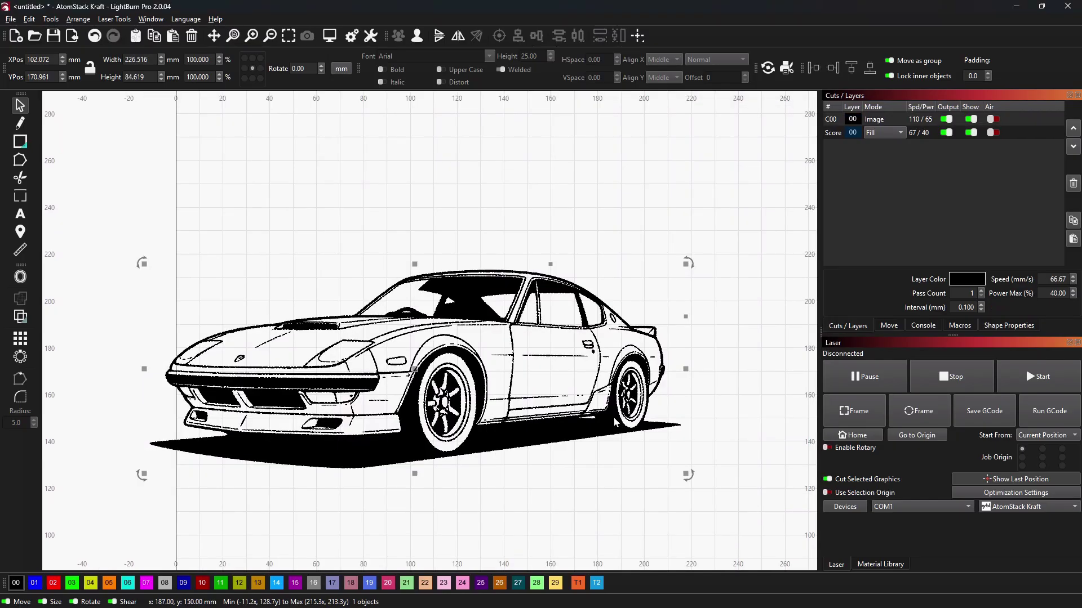
{"action": "scroll", "coordinate": [607, 411], "scroll_direction": "down", "scroll_amount": 3}
{"action": "left_click_drag", "start_coordinate": [523, 394], "coordinate": [468, 399]}
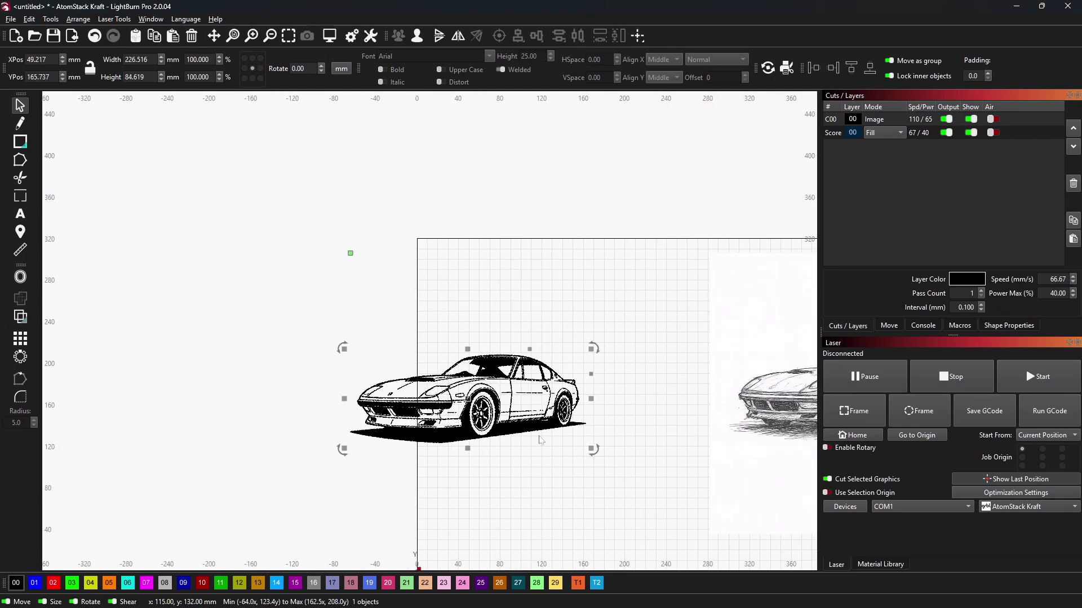
Step: Preview the Score layer in Line mode, then switch it back to Fill
{"action": "left_click", "coordinate": [892, 133]}
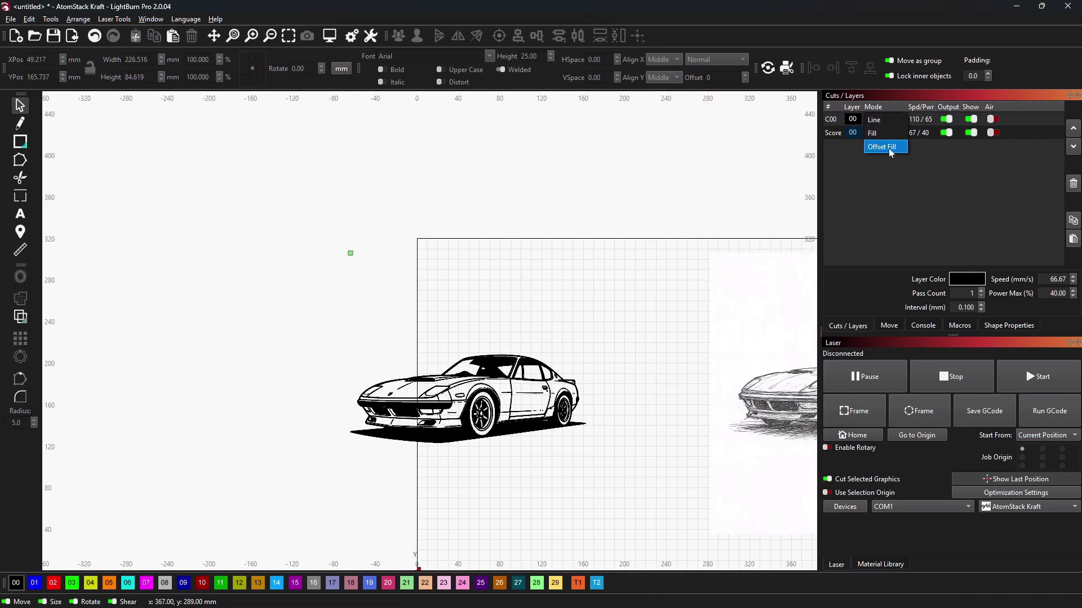
{"action": "left_click", "coordinate": [886, 128]}
{"action": "scroll", "coordinate": [486, 457], "scroll_direction": "up", "scroll_amount": 4}
{"action": "scroll", "coordinate": [395, 417], "scroll_direction": "up", "scroll_amount": 3}
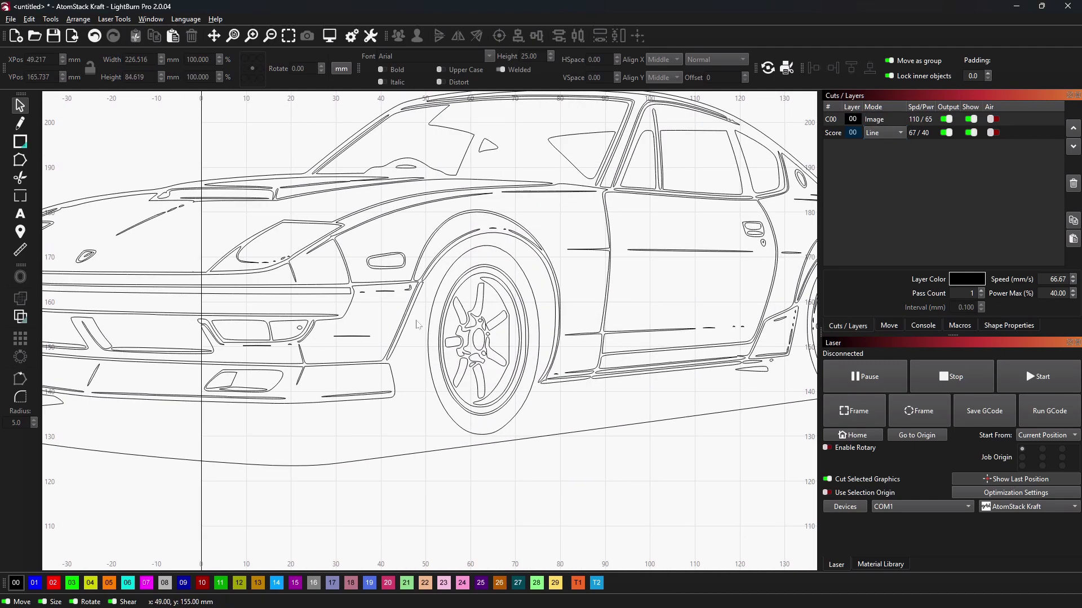
{"action": "scroll", "coordinate": [693, 338], "scroll_direction": "down", "scroll_amount": 5}
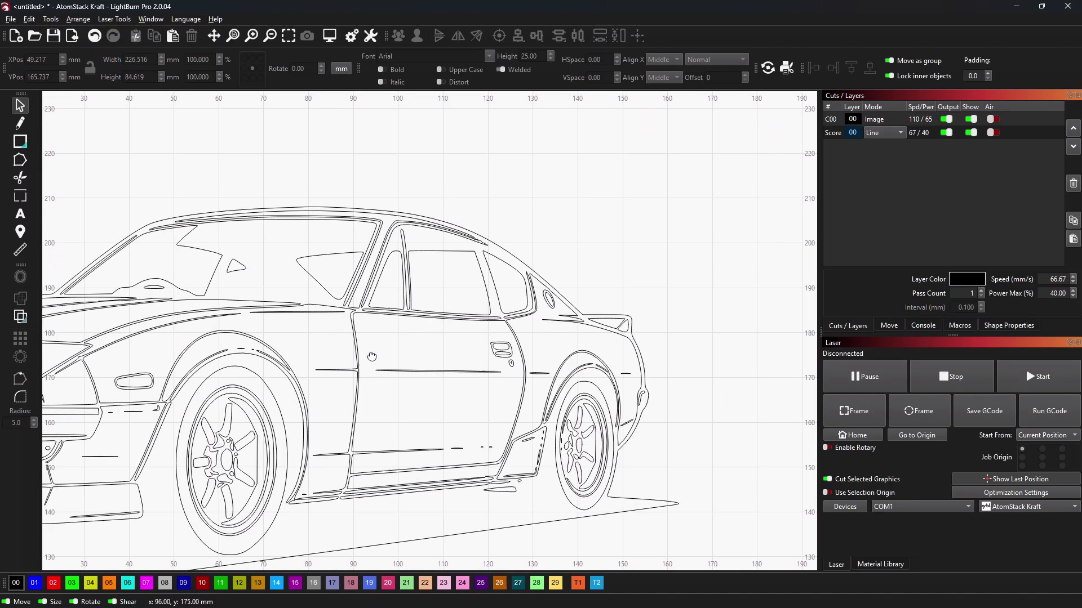
{"action": "left_click", "coordinate": [895, 135]}
{"action": "left_click", "coordinate": [886, 149]}
{"action": "scroll", "coordinate": [370, 414], "scroll_direction": "down", "scroll_amount": 3}
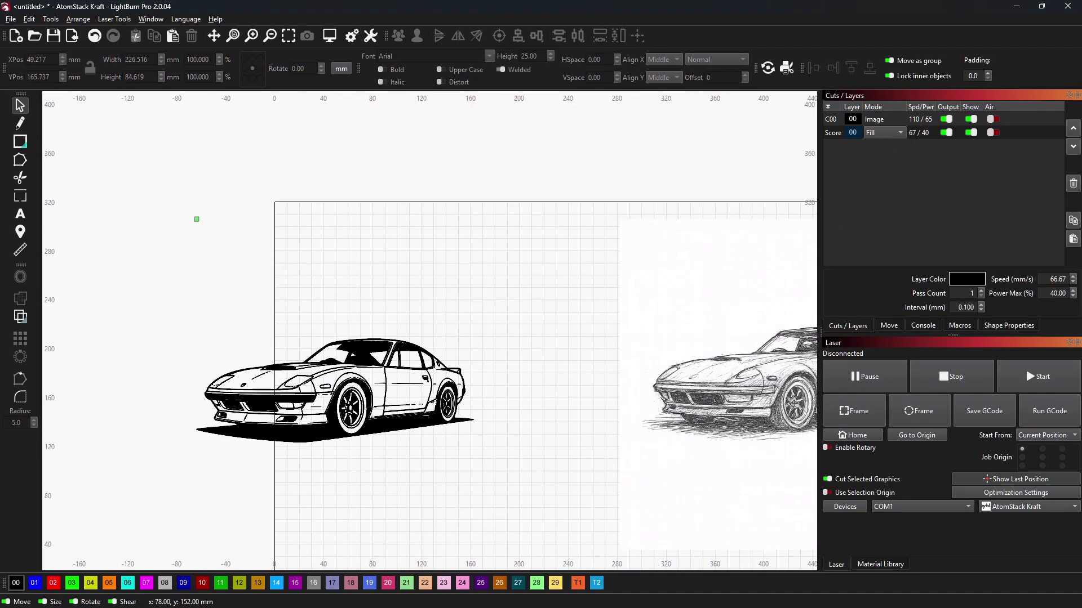
Step: Scale the traced car to about 404 mm wide and position it left of the sketch
{"action": "left_click", "coordinate": [445, 400]}
{"action": "left_click_drag", "start_coordinate": [479, 334], "coordinate": [800, 152]}
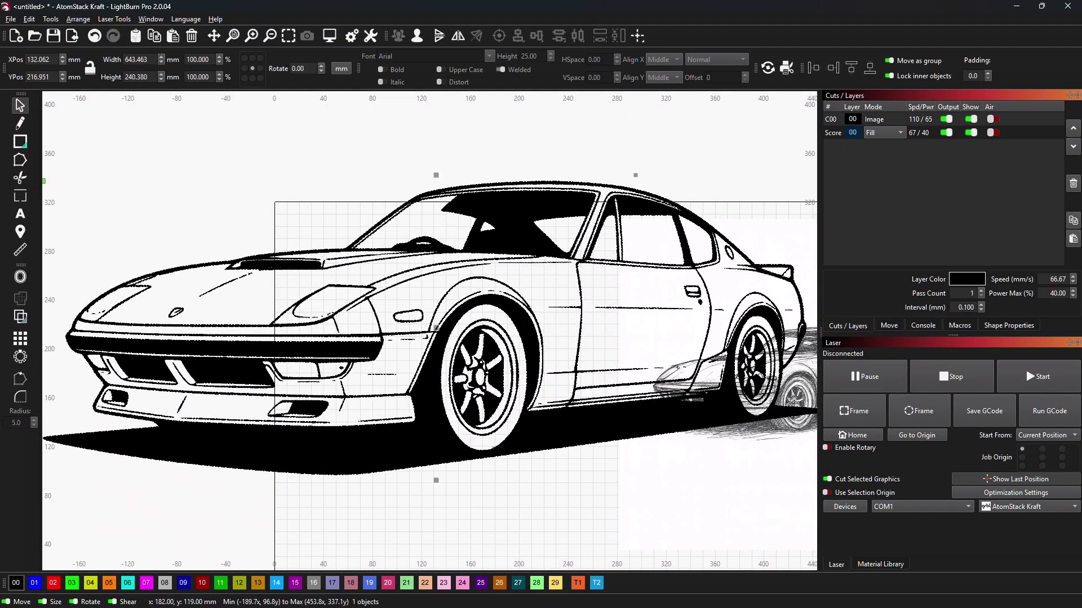
{"action": "scroll", "coordinate": [350, 367], "scroll_direction": "up", "scroll_amount": 10}
{"action": "scroll", "coordinate": [461, 332], "scroll_direction": "down", "scroll_amount": 10}
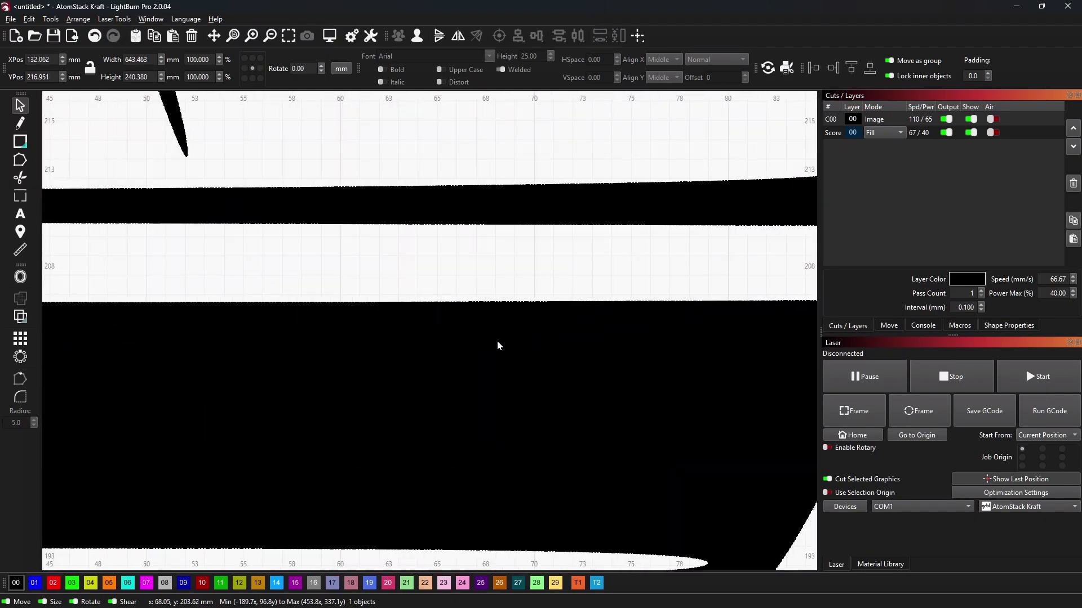
{"action": "scroll", "coordinate": [525, 357], "scroll_direction": "down", "scroll_amount": 2}
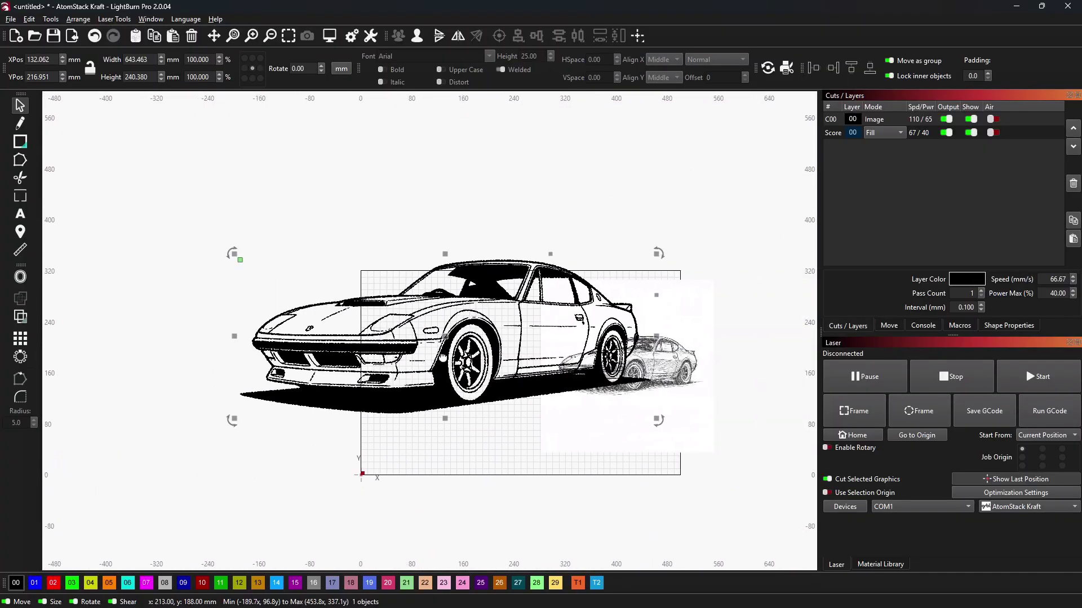
{"action": "left_click_drag", "start_coordinate": [573, 420], "coordinate": [270, 391]}
{"action": "left_click", "coordinate": [349, 338]}
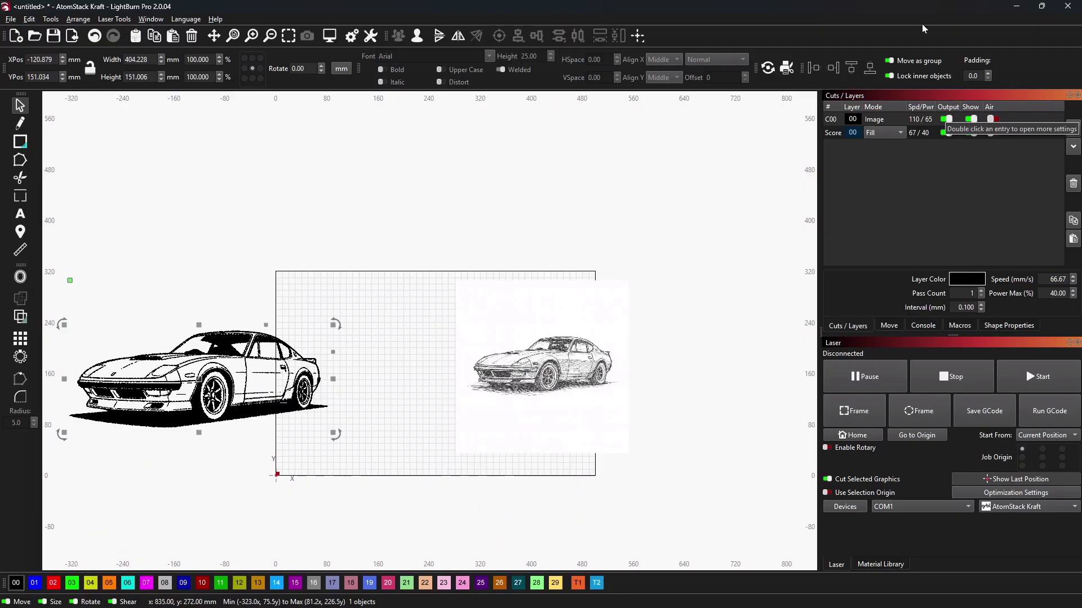
Step: Move the sketch image left and raise its gamma to 2.600 in Adjust Image
{"action": "left_click", "coordinate": [556, 301]}
{"action": "left_click_drag", "start_coordinate": [556, 301], "coordinate": [489, 306]}
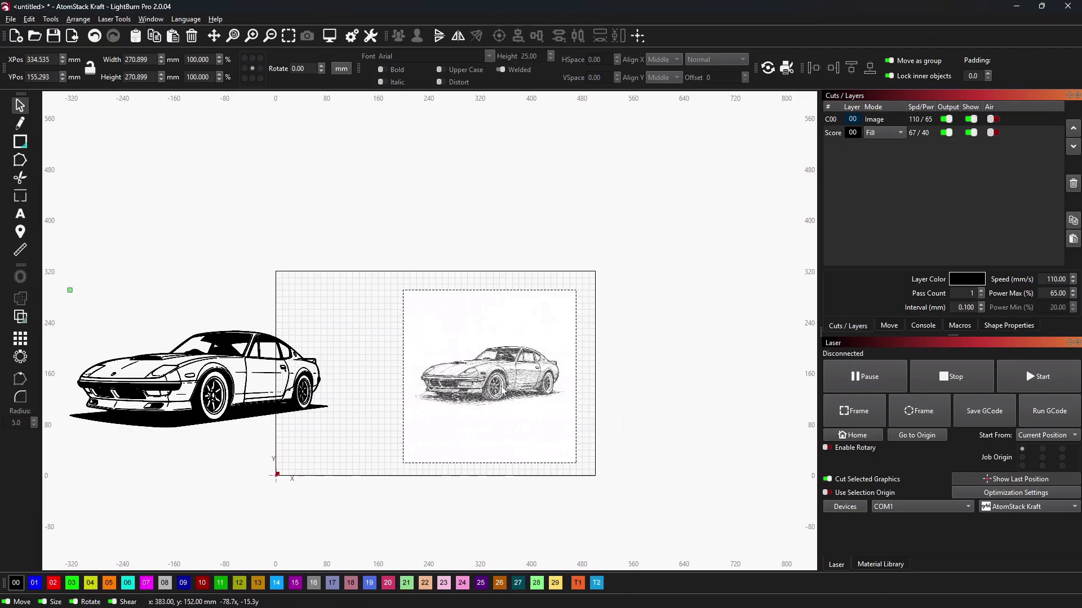
{"action": "scroll", "coordinate": [550, 370], "scroll_direction": "up", "scroll_amount": 3}
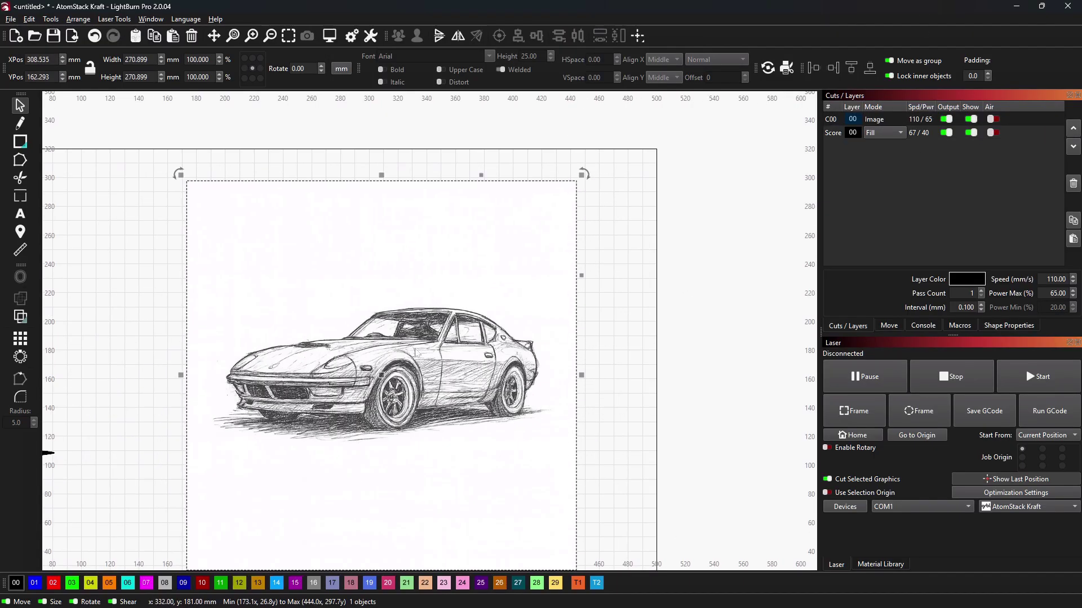
{"action": "right_click", "coordinate": [415, 349]}
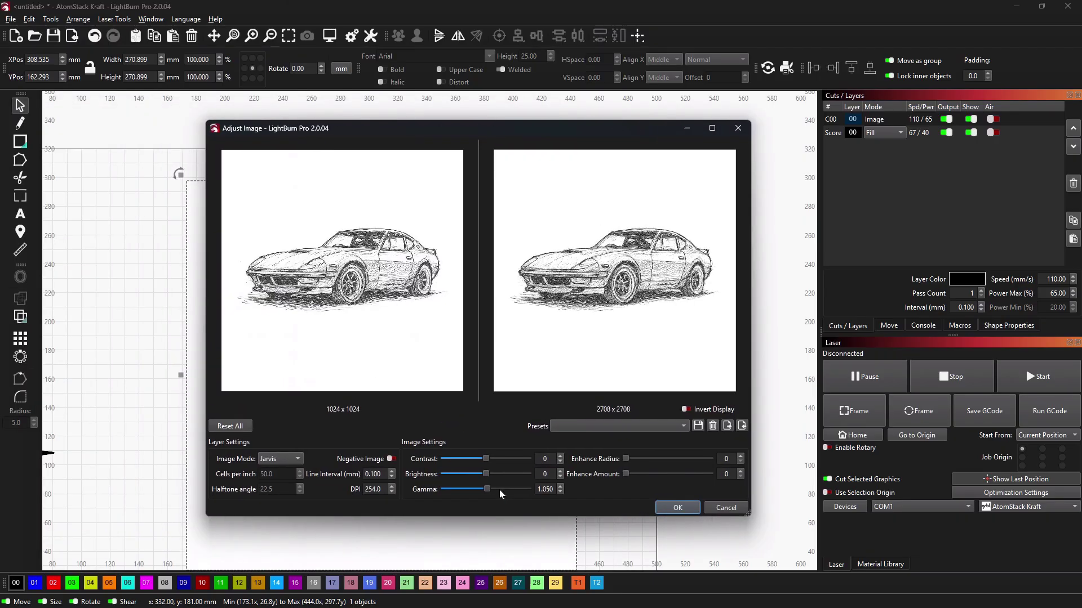
{"action": "mouse_move", "coordinate": [500, 494]}
{"action": "left_mouse_down"}
{"action": "mouse_move", "coordinate": [529, 493]}
{"action": "mouse_move", "coordinate": [503, 498]}
{"action": "mouse_move", "coordinate": [515, 495]}
{"action": "left_mouse_up"}
{"action": "scroll", "coordinate": [607, 244], "scroll_direction": "up", "scroll_amount": 5}
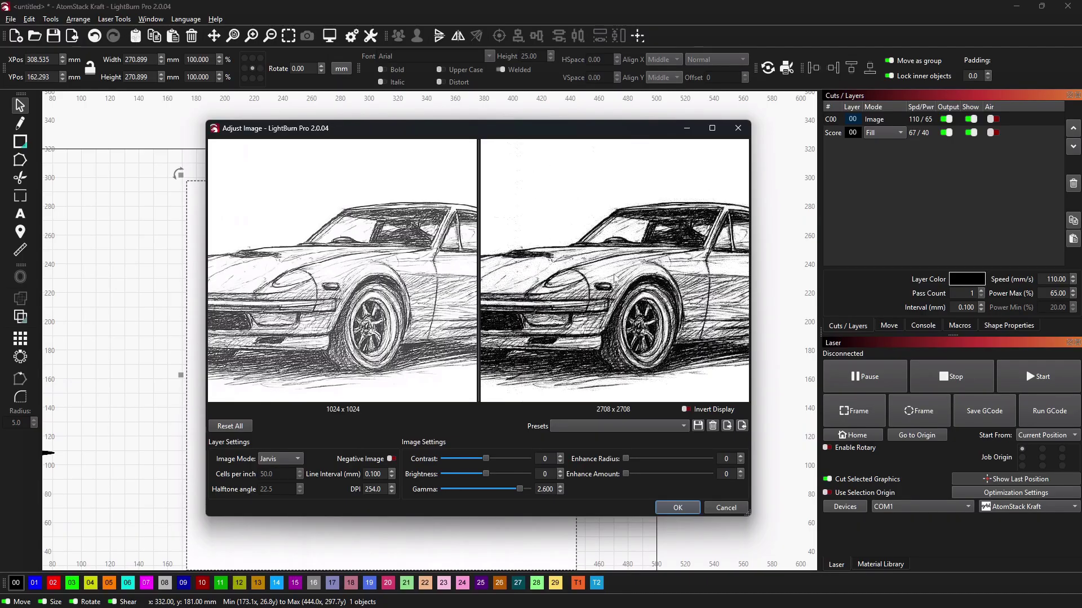
{"action": "scroll", "coordinate": [594, 270], "scroll_direction": "up", "scroll_amount": 3}
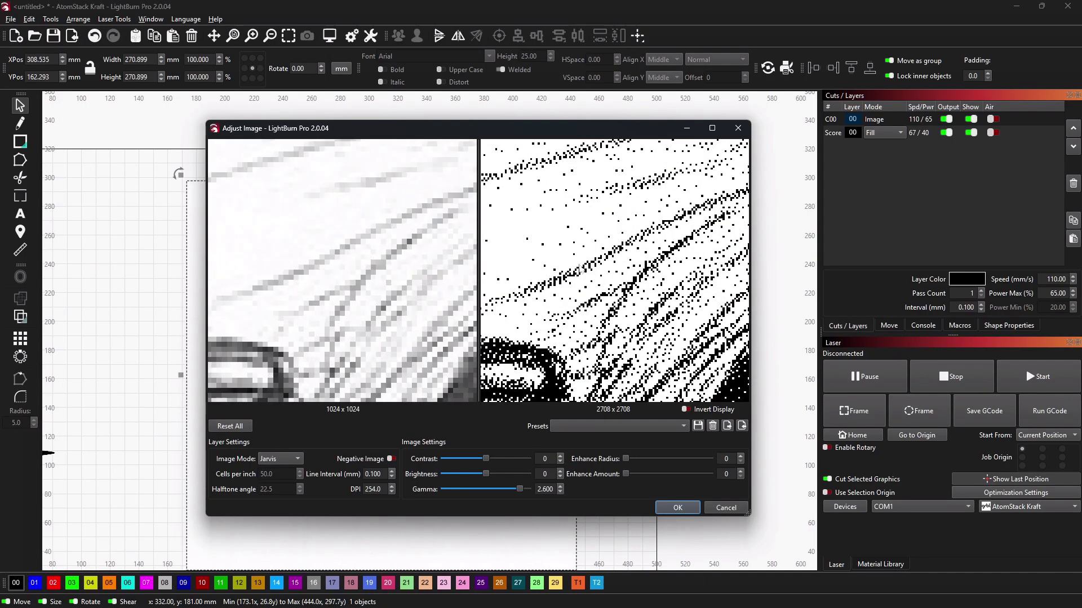
{"action": "scroll", "coordinate": [595, 270], "scroll_direction": "down", "scroll_amount": 8}
{"action": "scroll", "coordinate": [595, 270], "scroll_direction": "down", "scroll_amount": 3}
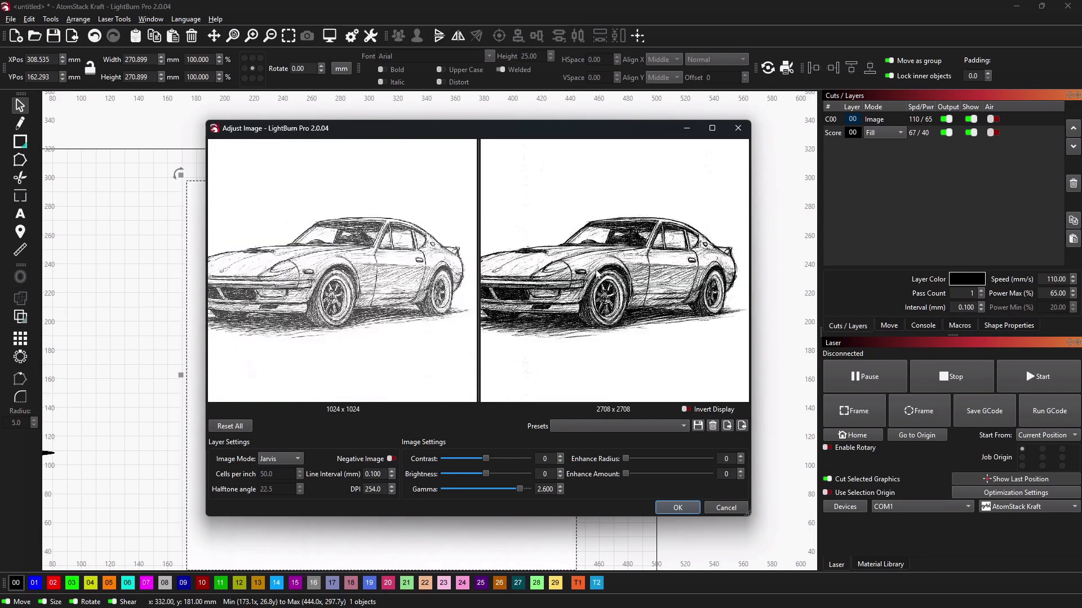
Step: Try Stucki, Dither, Halftone and Newsprint modes, then keep Jarvis and apply the adjustments
{"action": "left_click", "coordinate": [296, 460]}
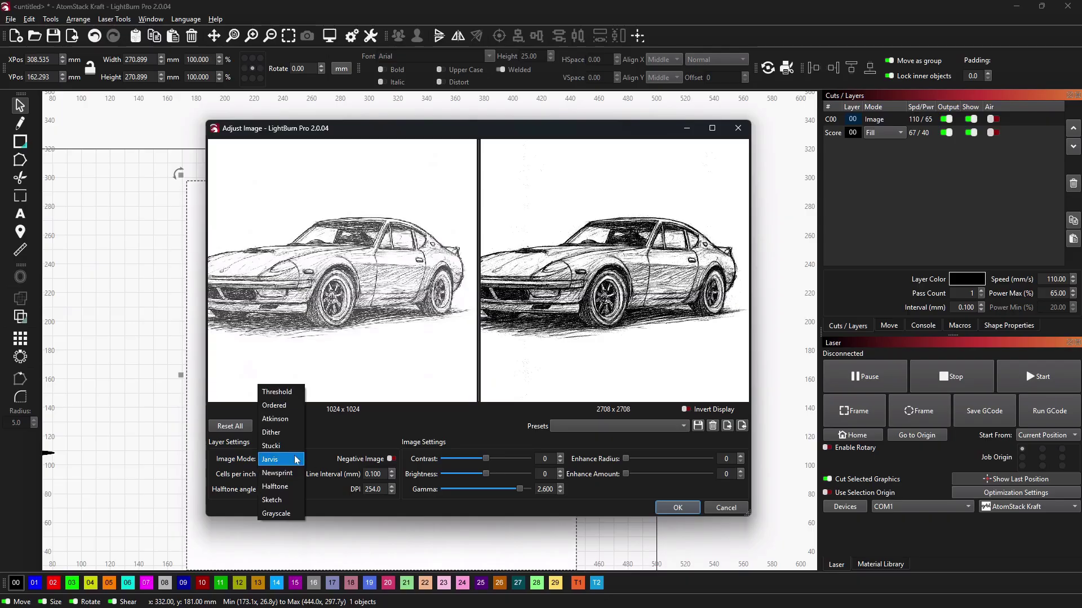
{"action": "left_click", "coordinate": [289, 446]}
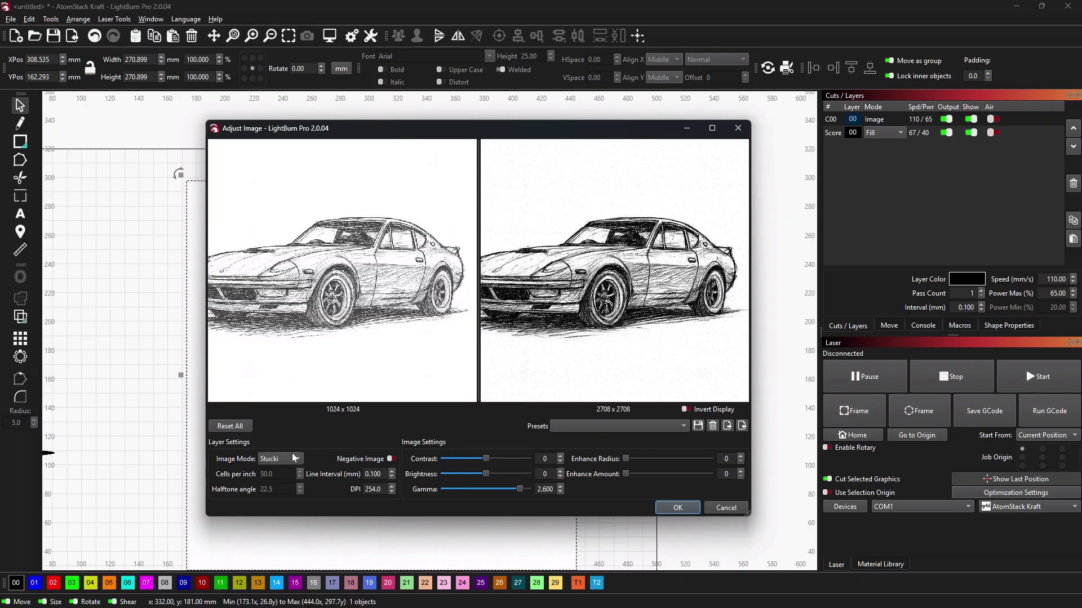
{"action": "left_click", "coordinate": [294, 458]}
{"action": "left_click", "coordinate": [290, 448]}
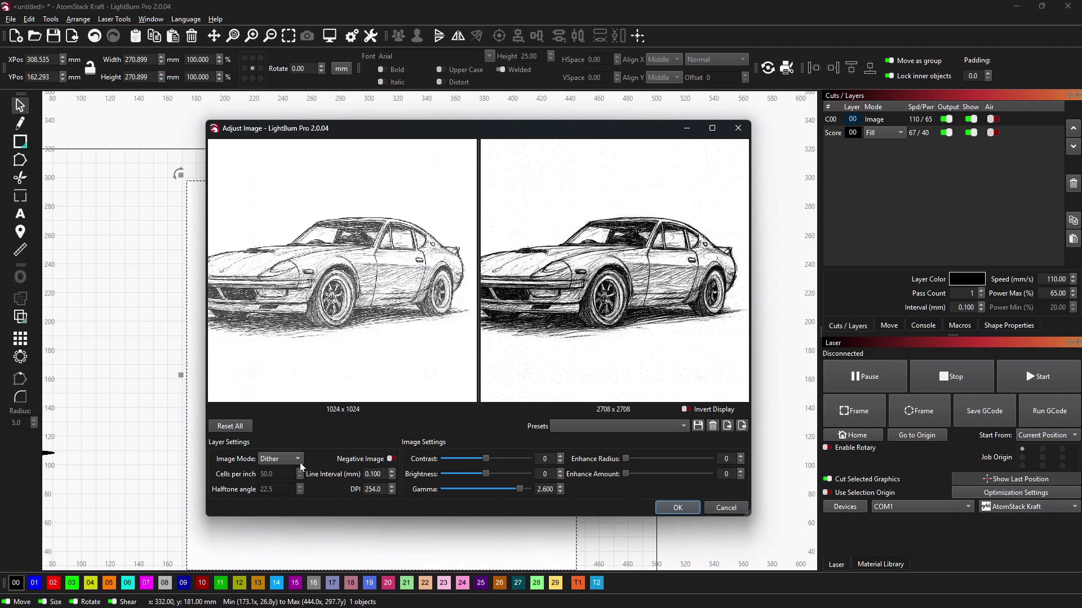
{"action": "left_click", "coordinate": [297, 459]}
{"action": "left_click", "coordinate": [277, 499]}
{"action": "scroll", "coordinate": [607, 277], "scroll_direction": "up", "scroll_amount": 3}
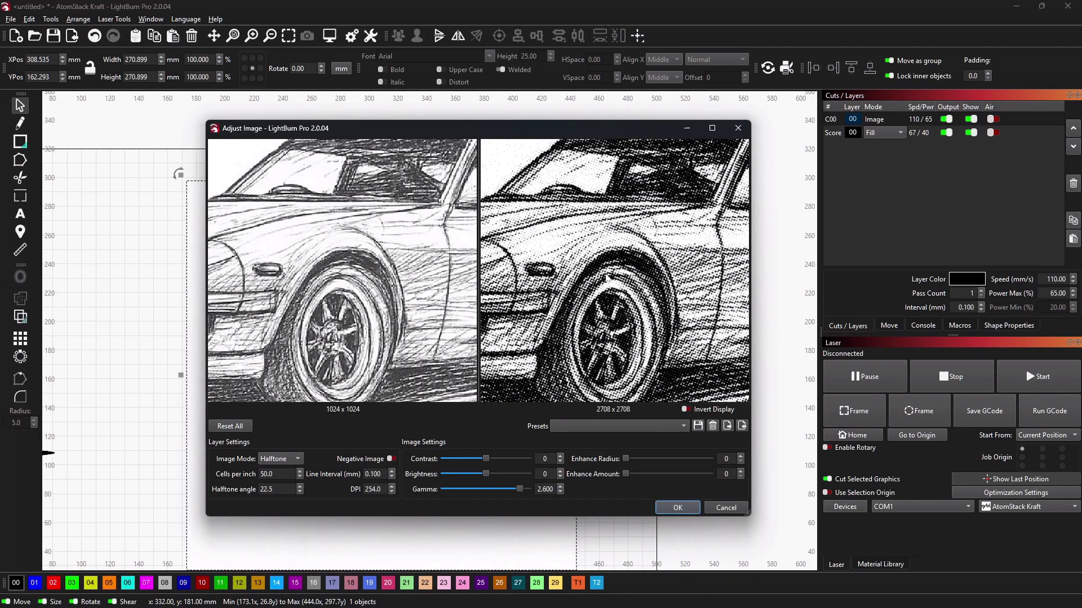
{"action": "scroll", "coordinate": [606, 277], "scroll_direction": "up", "scroll_amount": 4}
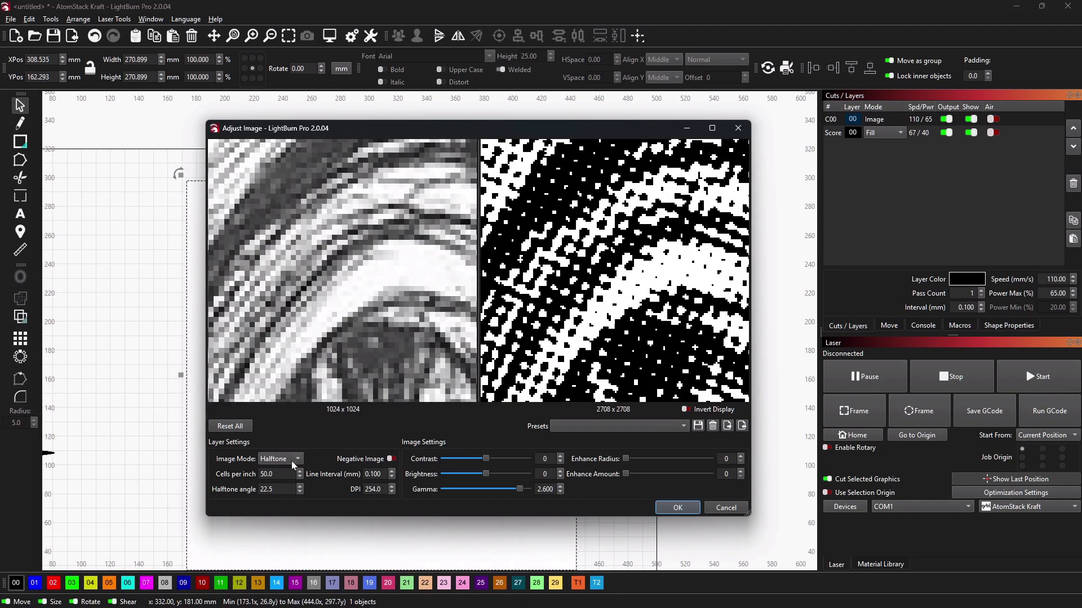
{"action": "left_click", "coordinate": [293, 459]}
{"action": "left_click", "coordinate": [299, 448]}
{"action": "left_click", "coordinate": [299, 459]}
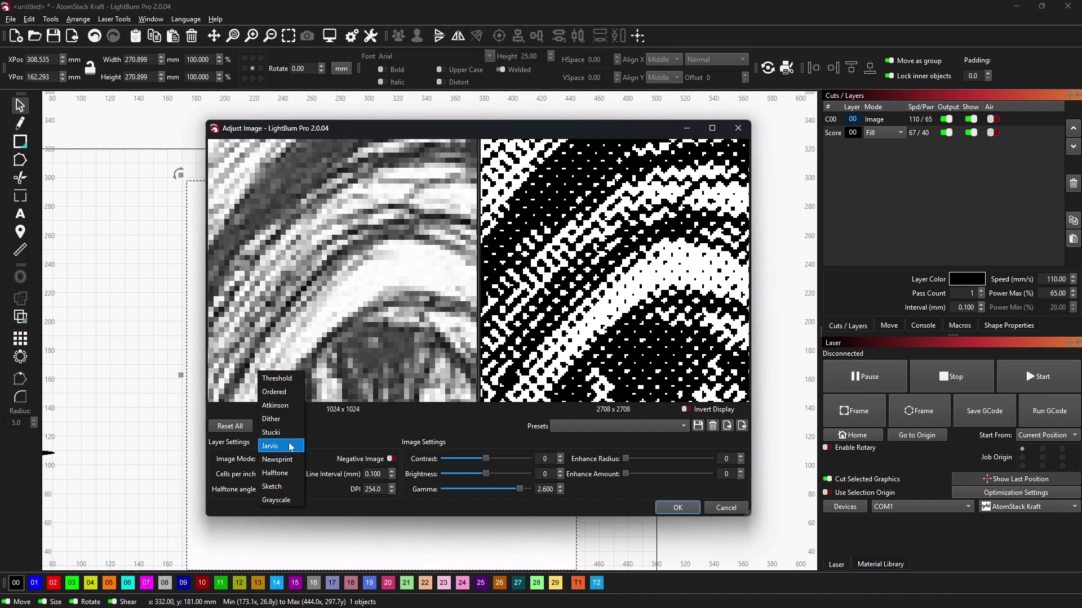
{"action": "left_click", "coordinate": [281, 445]}
{"action": "scroll", "coordinate": [521, 333], "scroll_direction": "down", "scroll_amount": 2}
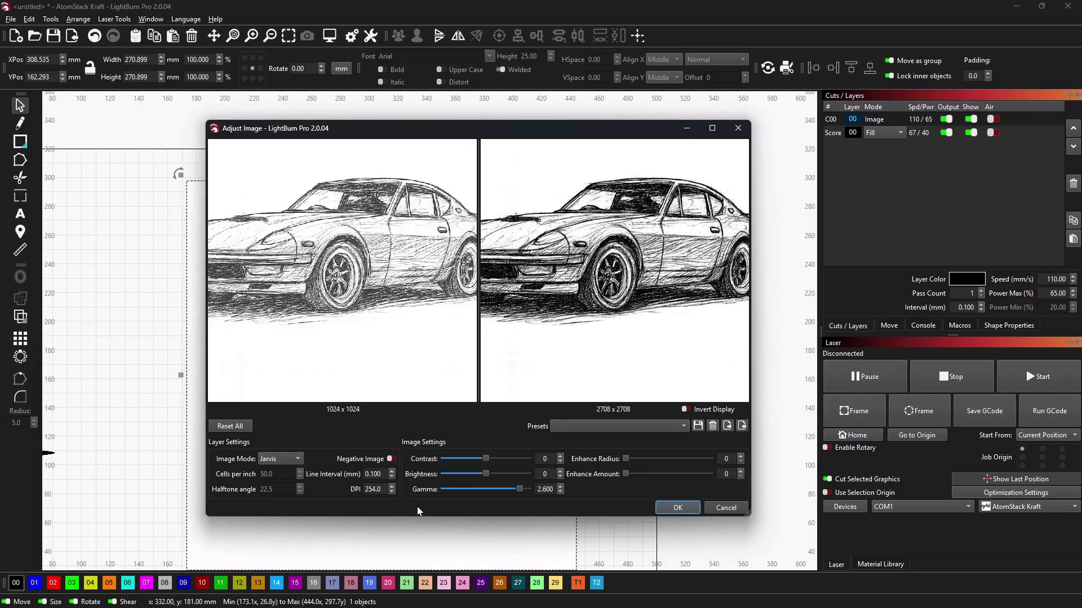
{"action": "left_click", "coordinate": [676, 507]}
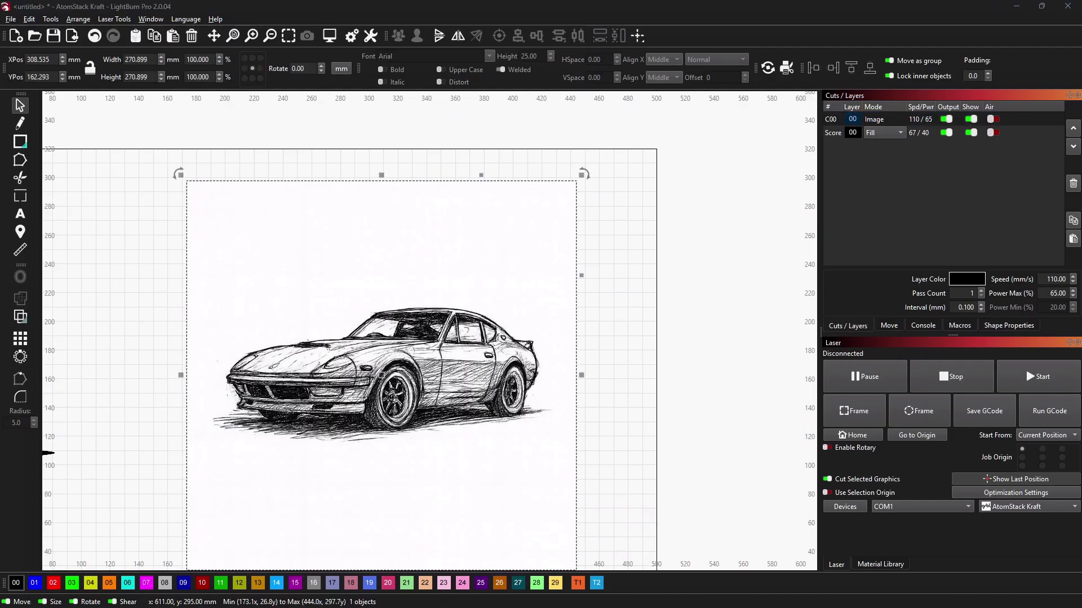
Step: Give the sketch's Image layer 300 mm/s speed and 50% max power, then shift the image up-right
{"action": "double_click", "coordinate": [873, 119]}
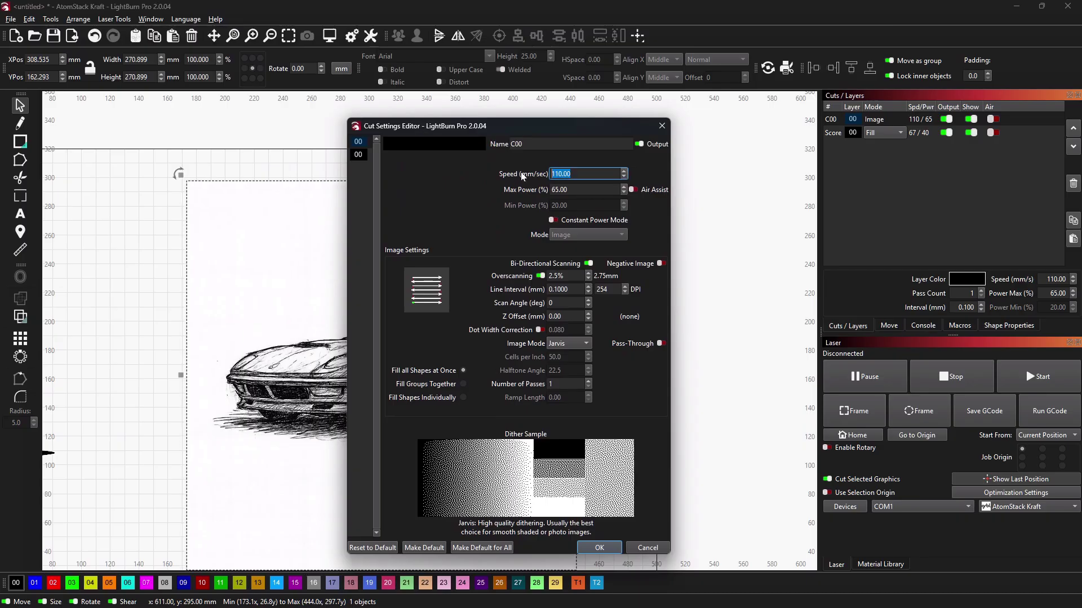
{"action": "type", "text": "3"}
{"action": "key", "text": "Tab"}
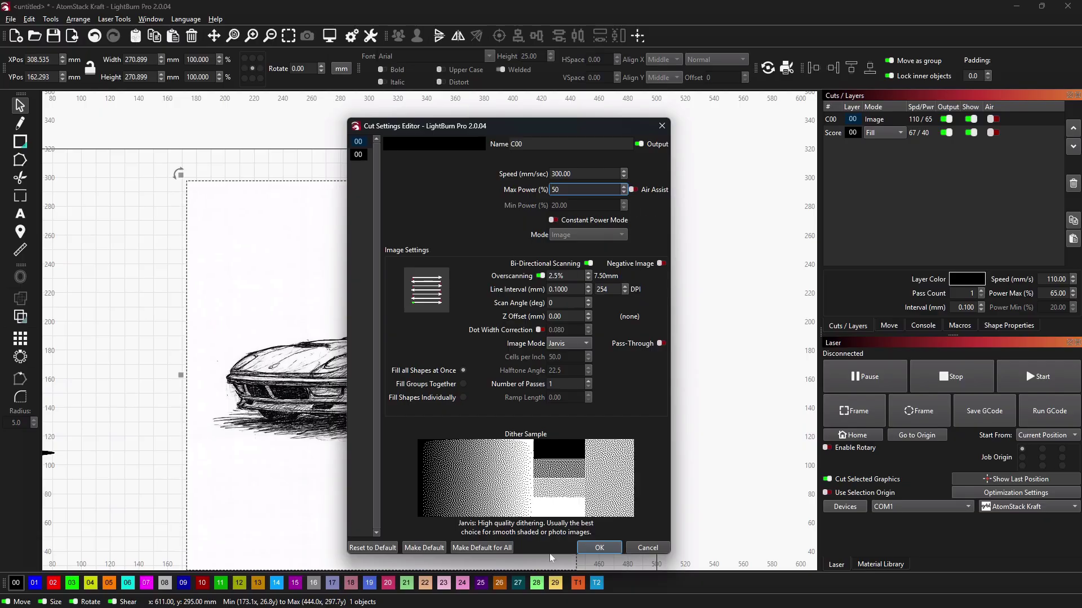
{"action": "left_click", "coordinate": [613, 549]}
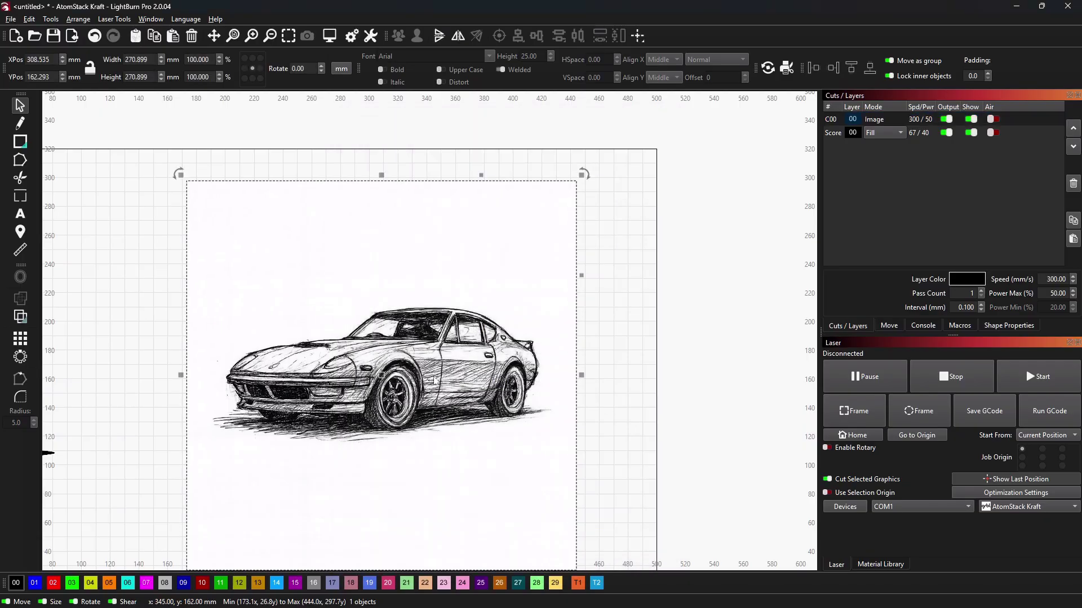
{"action": "left_click_drag", "start_coordinate": [419, 410], "coordinate": [496, 381]}
{"action": "scroll", "coordinate": [448, 414], "scroll_direction": "down", "scroll_amount": 2}
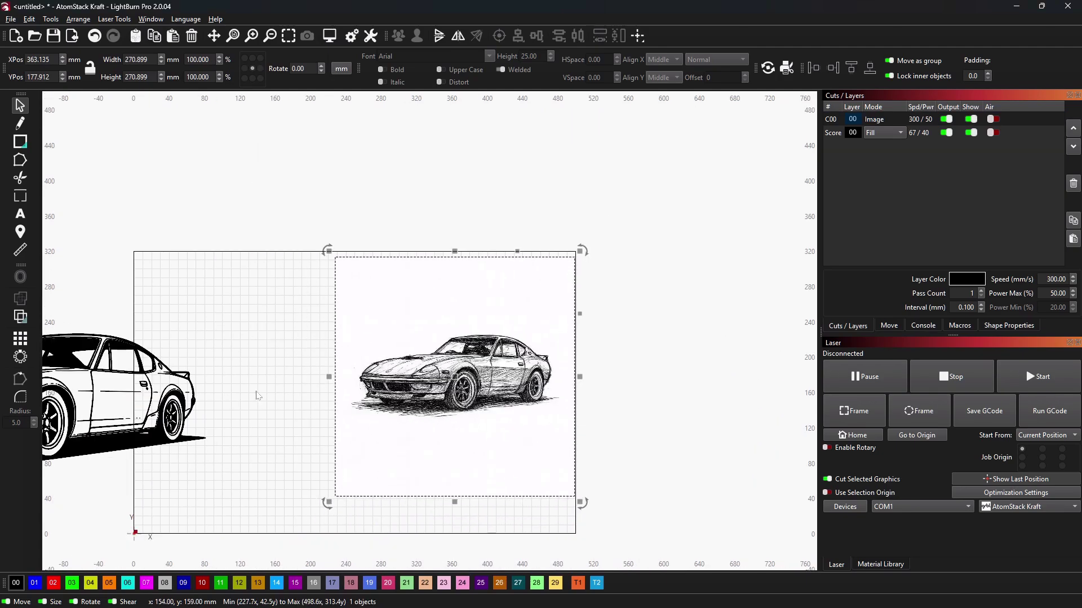
Step: Drag the large traced car right so it sits against the sketch car image
{"action": "left_click", "coordinate": [96, 389]}
{"action": "left_click_drag", "start_coordinate": [96, 393], "coordinate": [435, 313]}
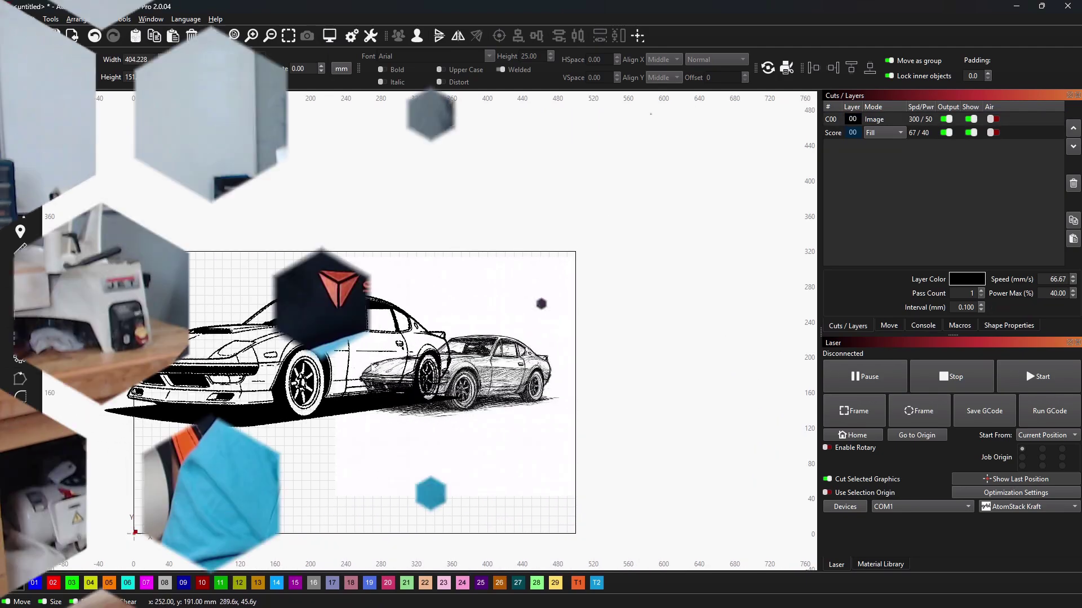